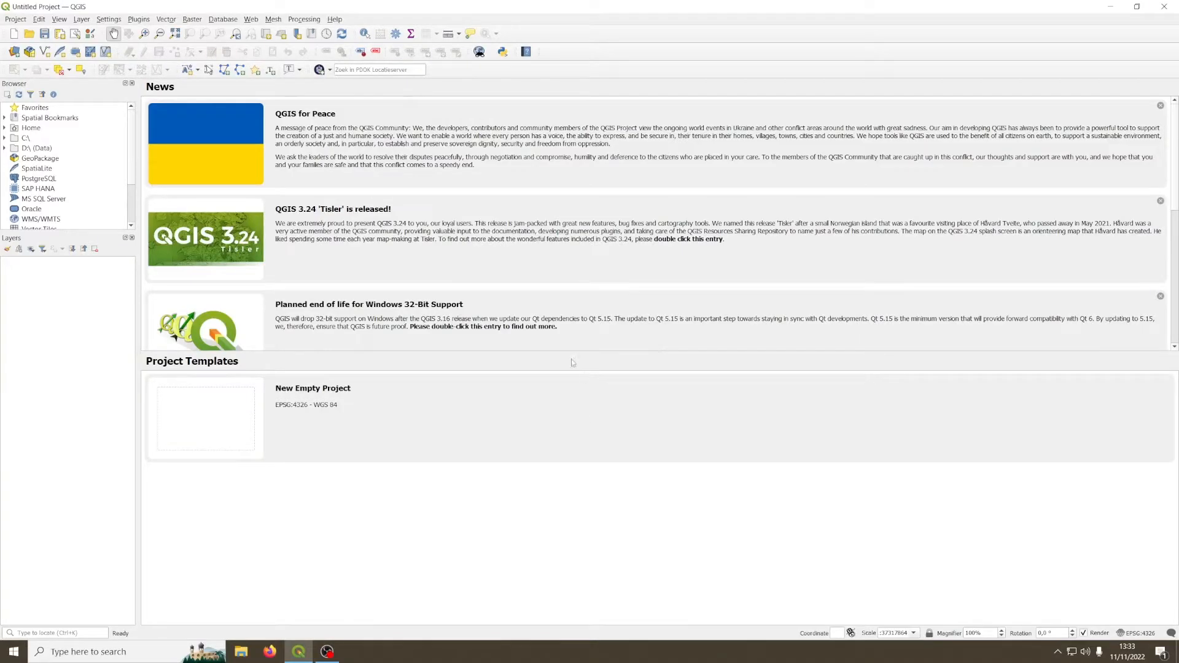
# Step: Start saving the project under a new name and create a folder named "sample project qgis" on the Desktop
pyautogui.click(15, 19)
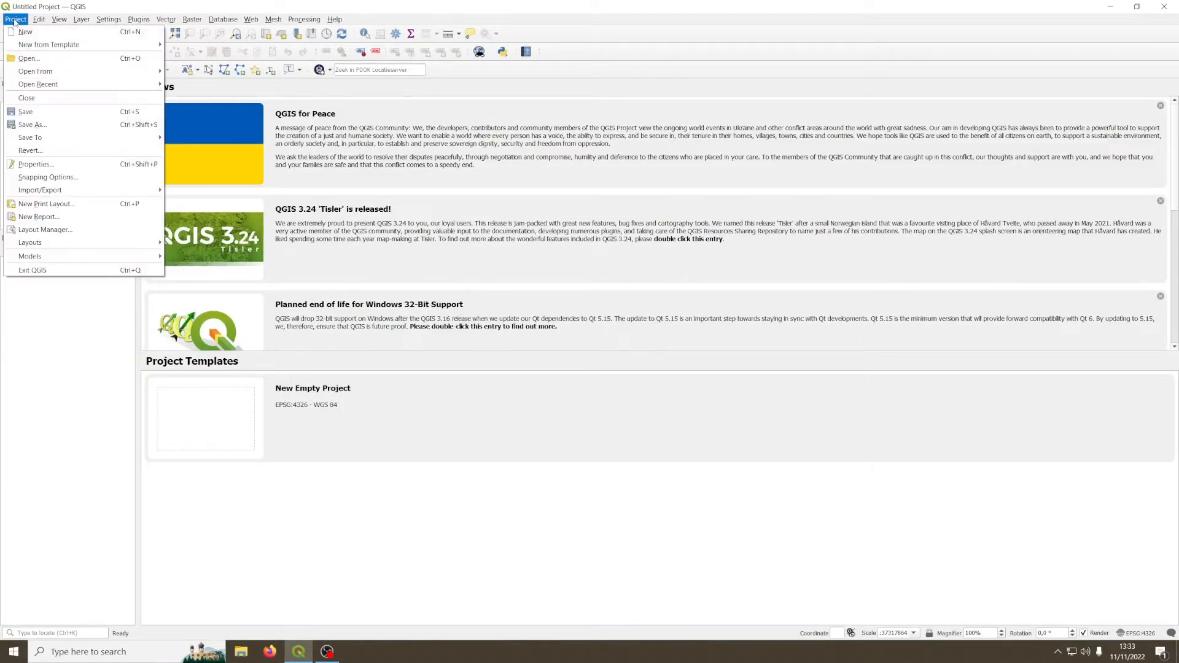
pyautogui.click(35, 127)
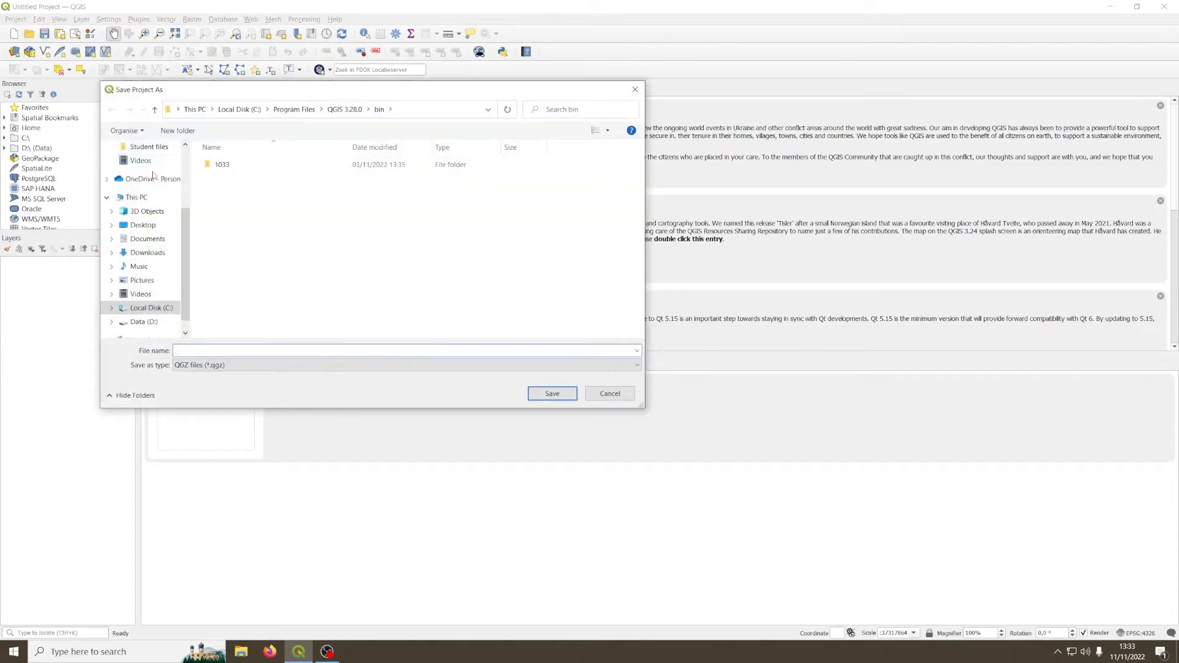
pyautogui.click(153, 225)
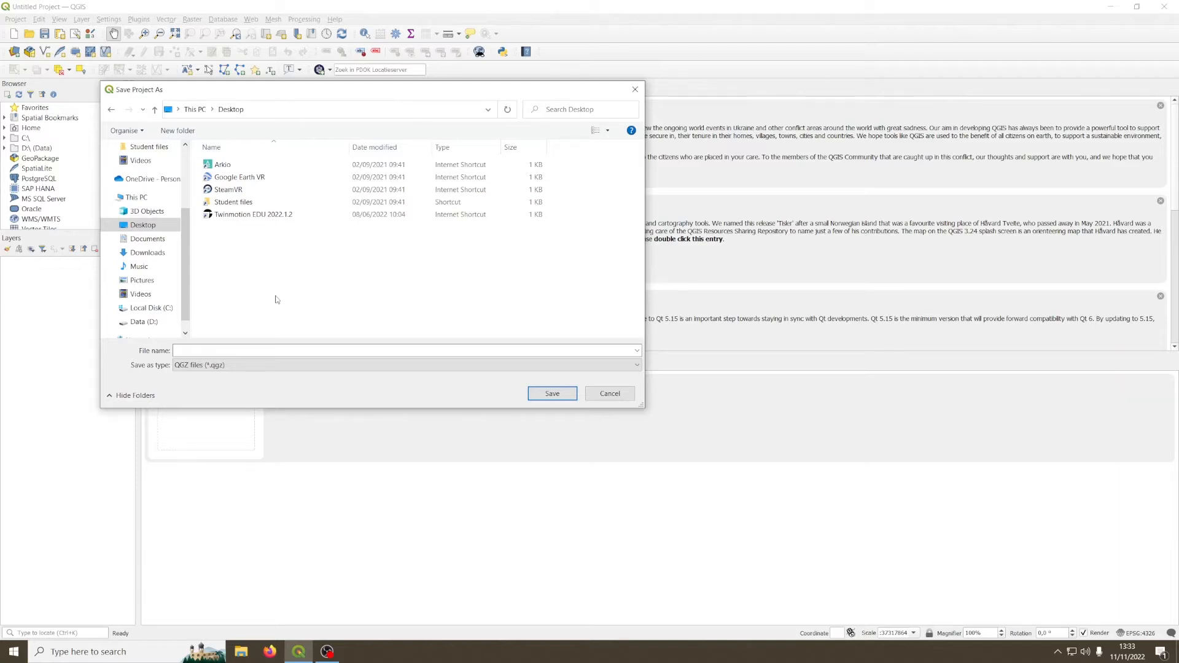
pyautogui.click(178, 132)
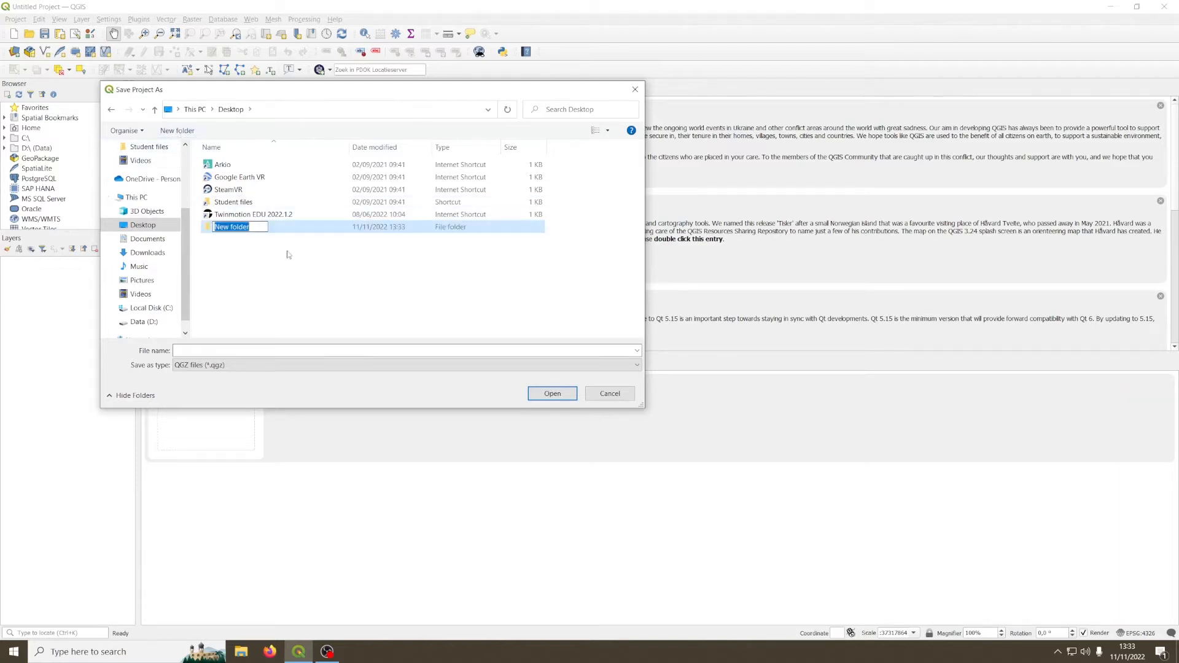
pyautogui.write('sample project qgis')
pyautogui.click(305, 284)
# Step: Save the project as "main file" in QGZ format inside the "sample project qgis" folder
pyautogui.doubleClick(247, 228)
pyautogui.write('main file')
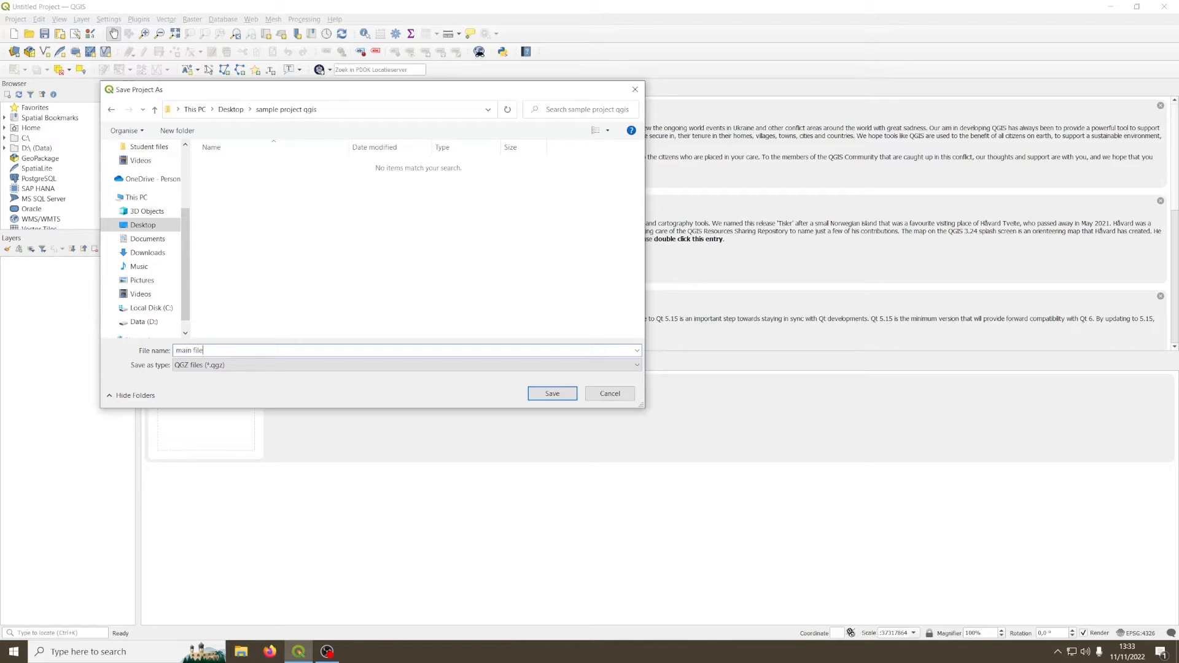
pyautogui.click(561, 390)
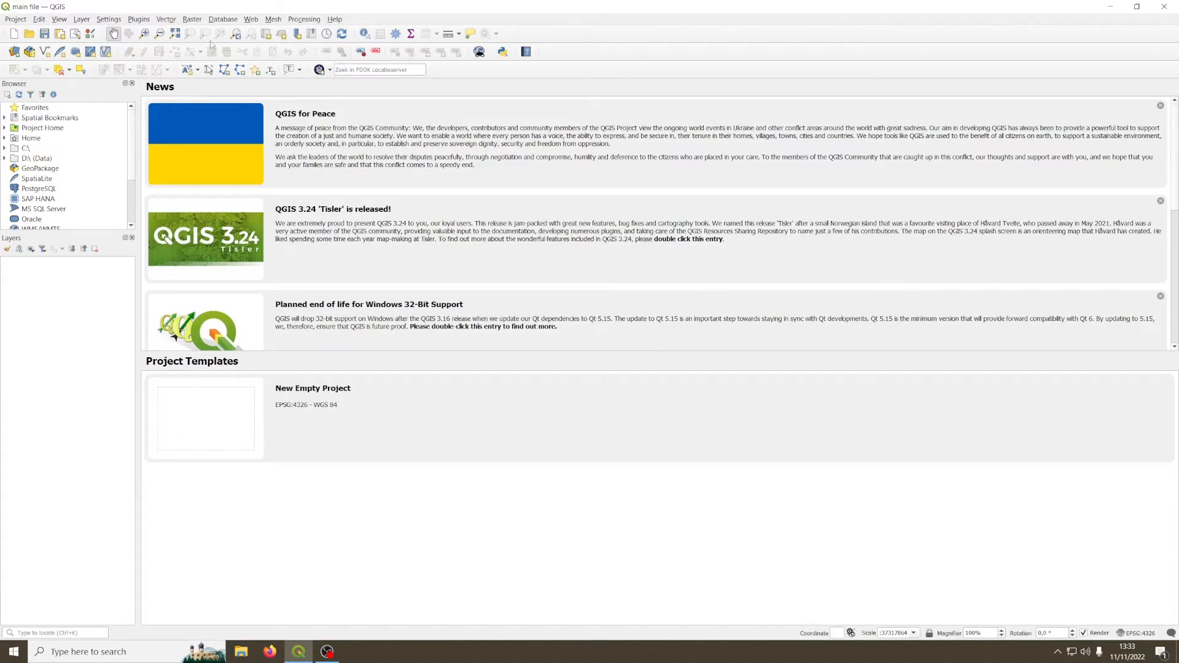
# Step: Search the plugin manager for "pdok" and check the PDOK services plugin's entry
pyautogui.click(139, 20)
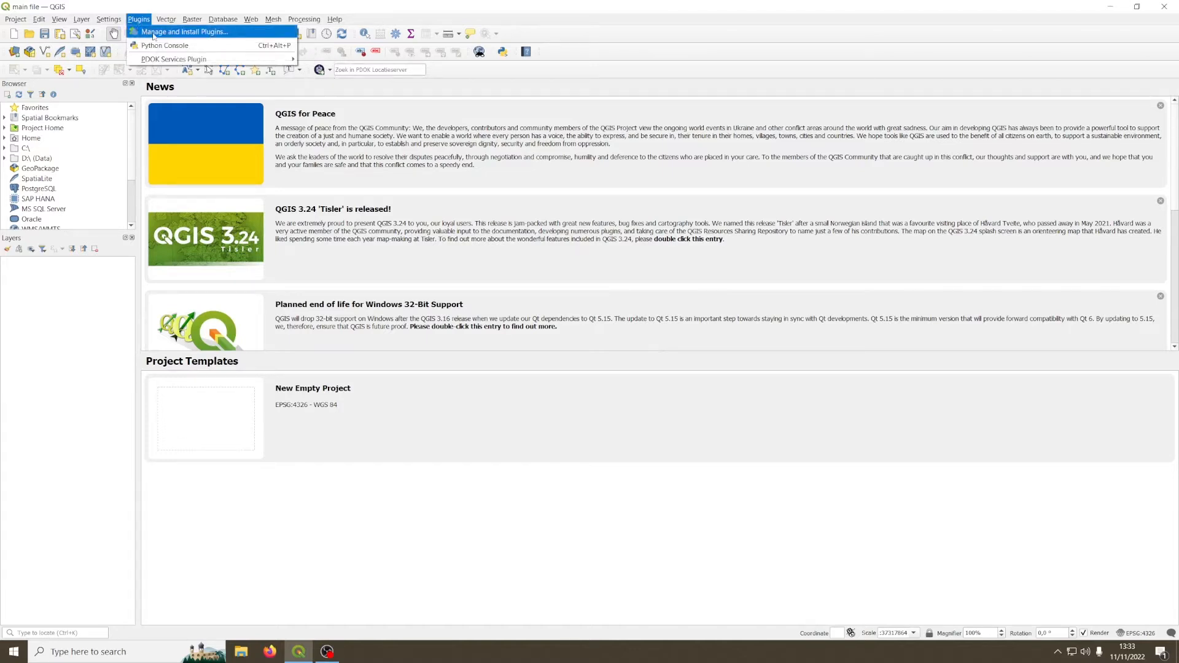
pyautogui.click(175, 33)
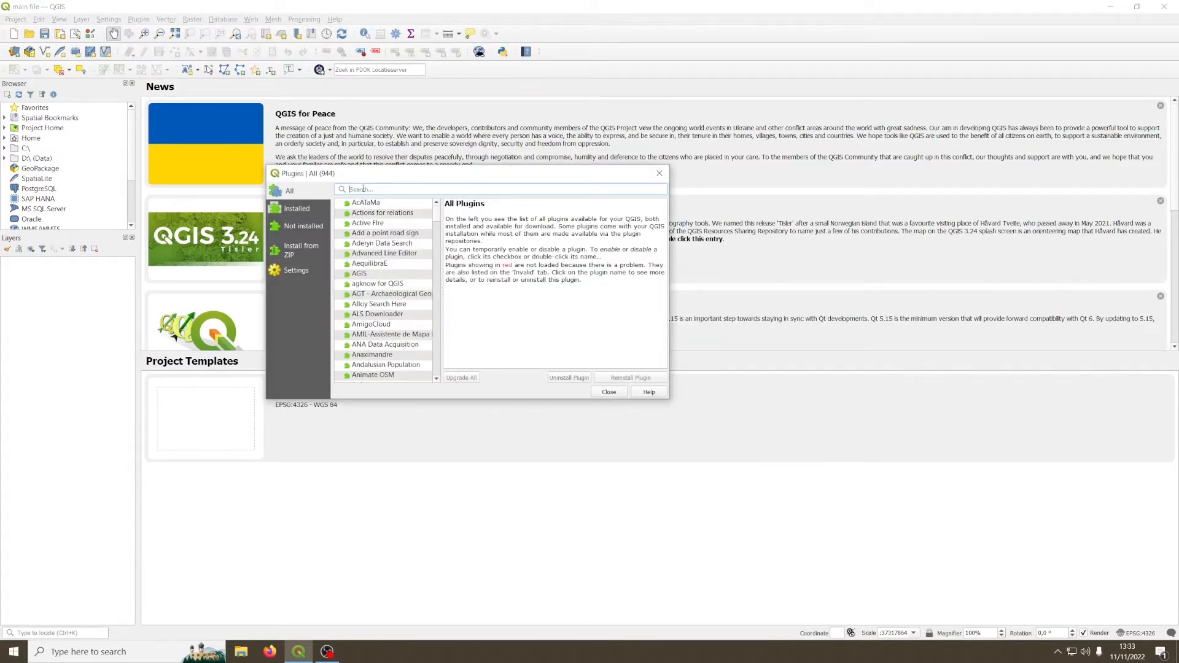
pyautogui.write('pdok')
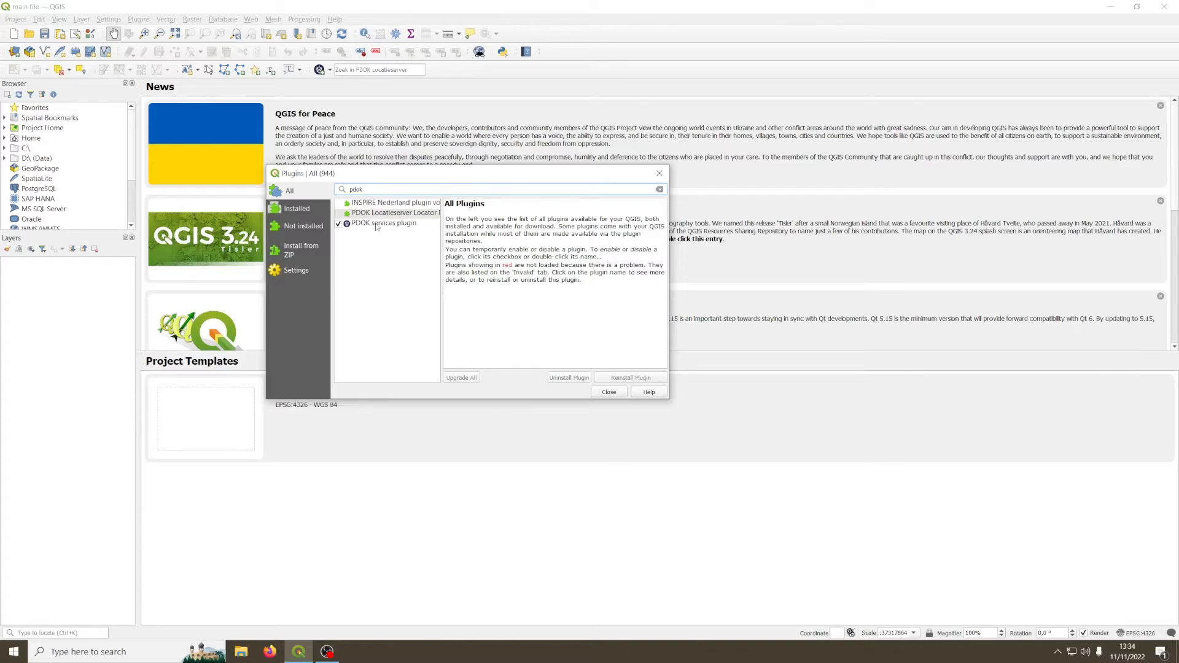
pyautogui.click(396, 225)
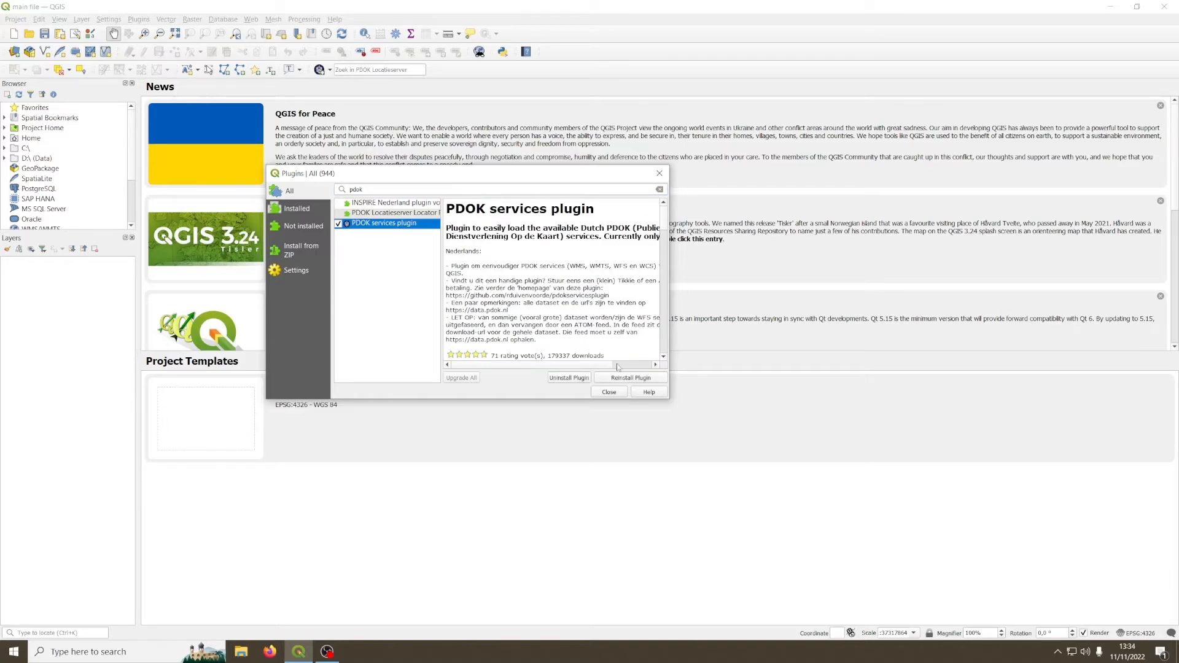
pyautogui.click(618, 393)
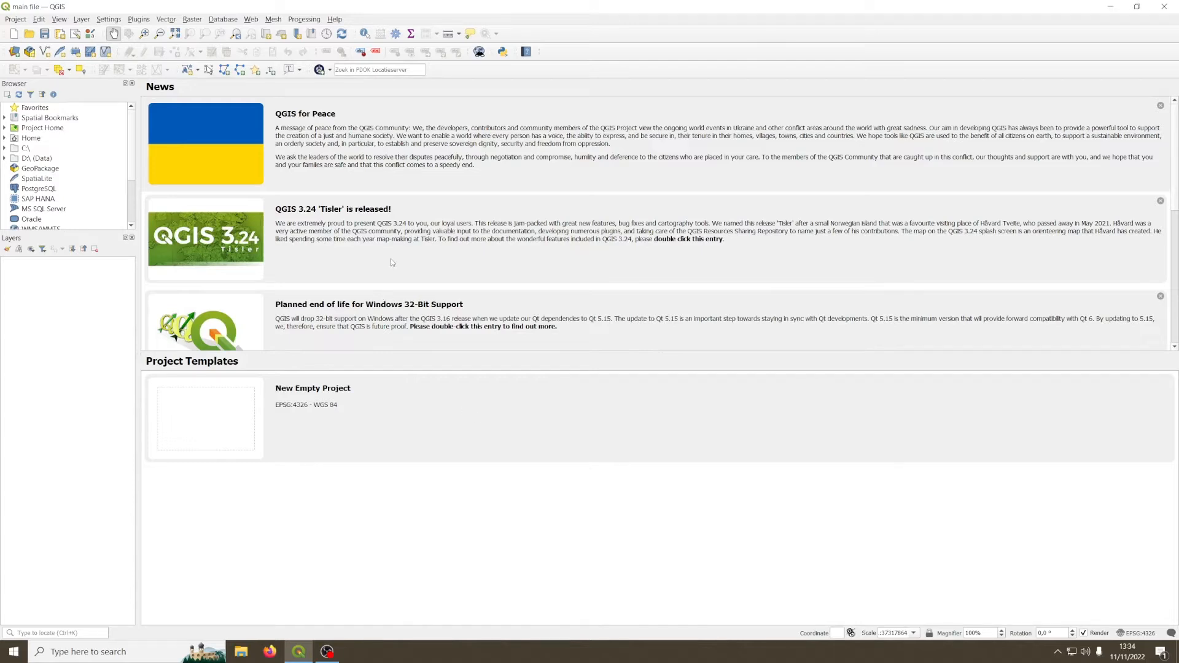
# Step: Search the PDOK services for "grijs" and add the grijs WMTS background layer to the map with CRS EPSG:28992
pyautogui.click(320, 69)
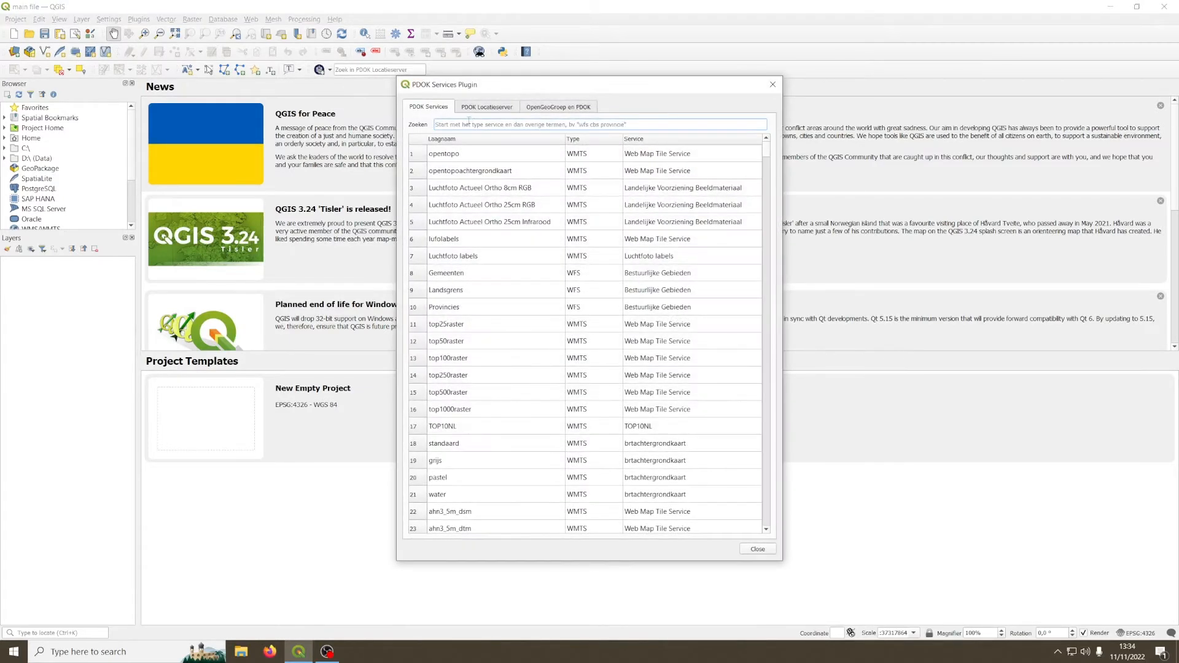
pyautogui.write('gr')
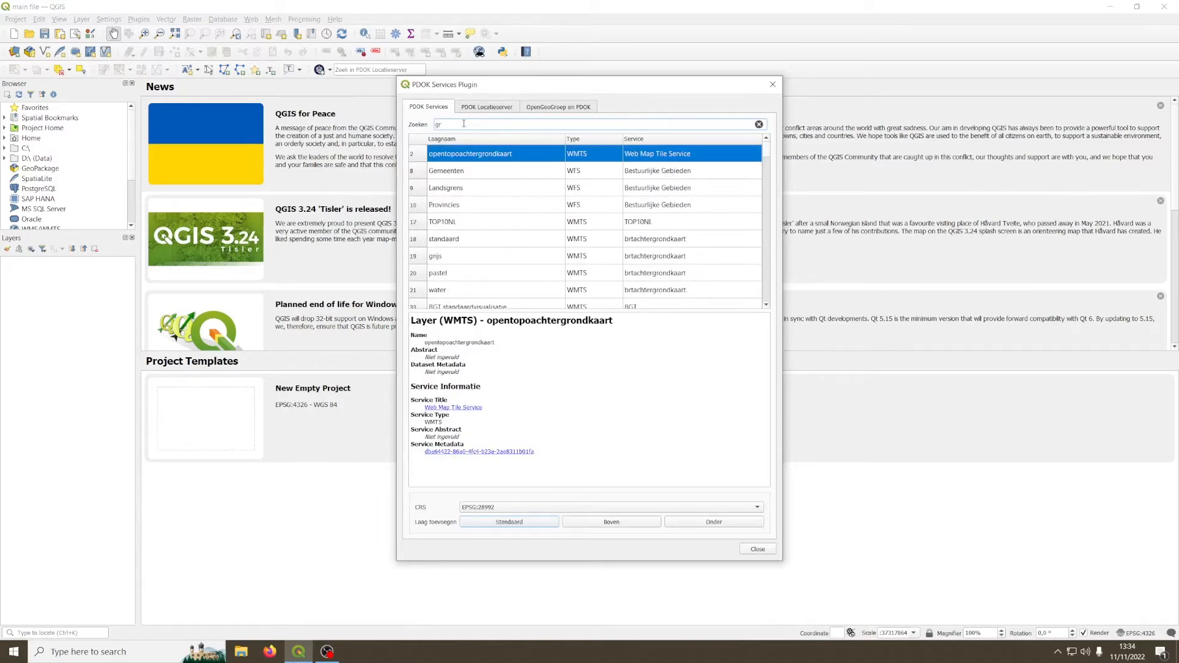
pyautogui.write('ijs')
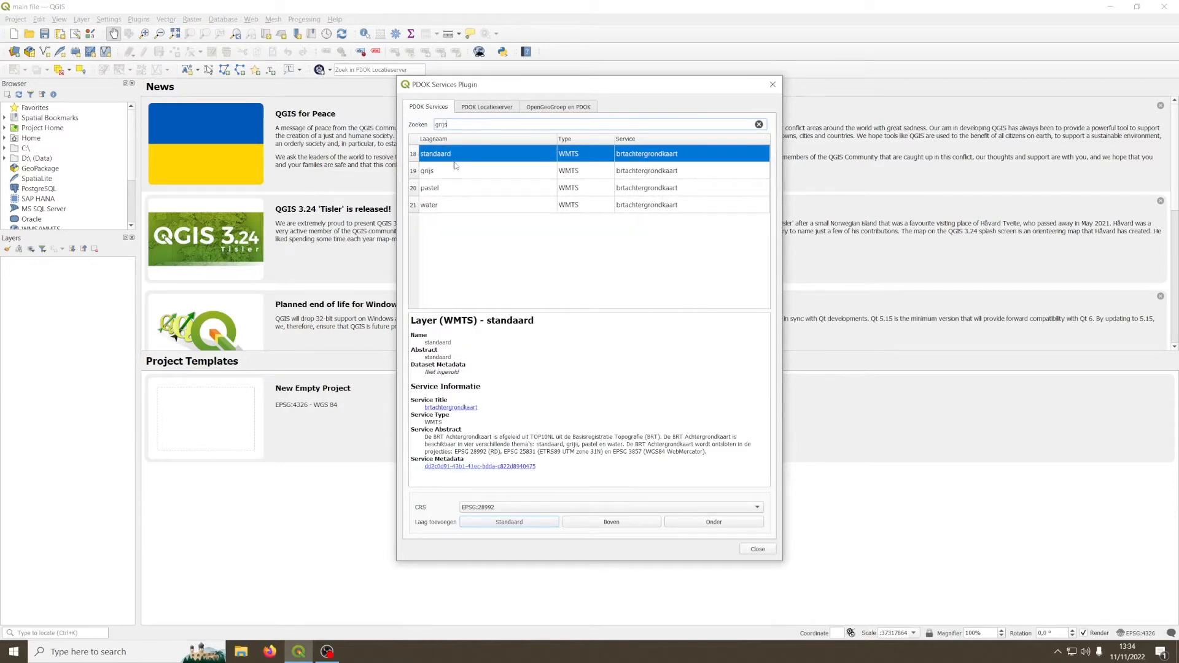
pyautogui.click(450, 174)
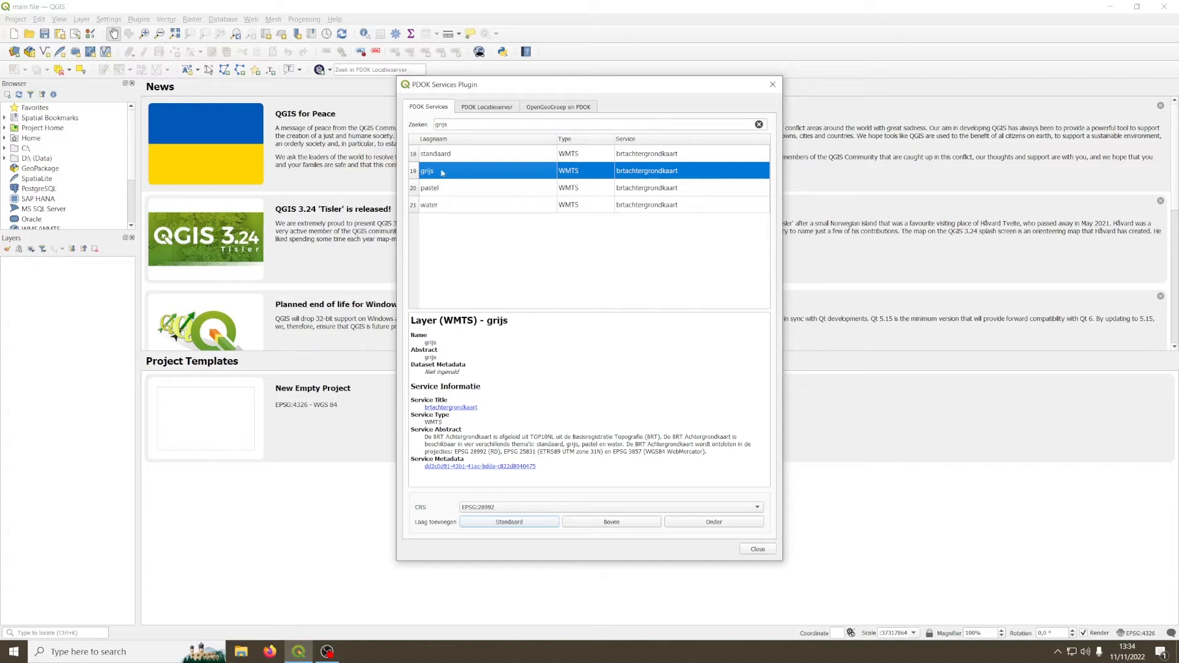
pyautogui.click(518, 527)
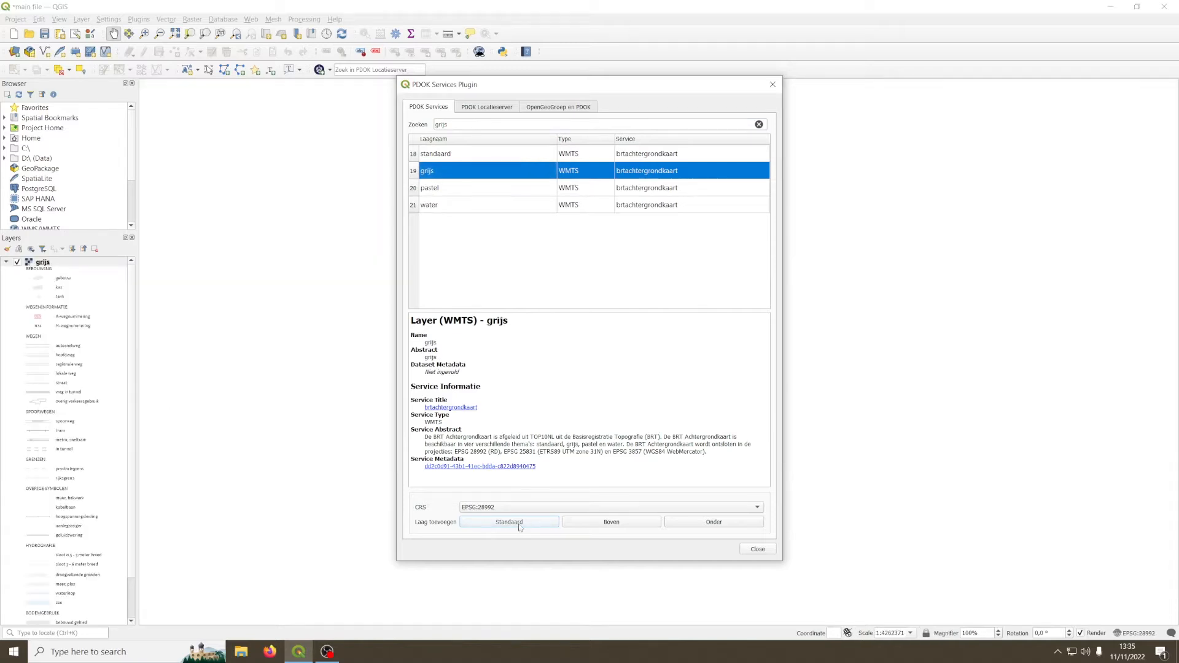
pyautogui.click(758, 550)
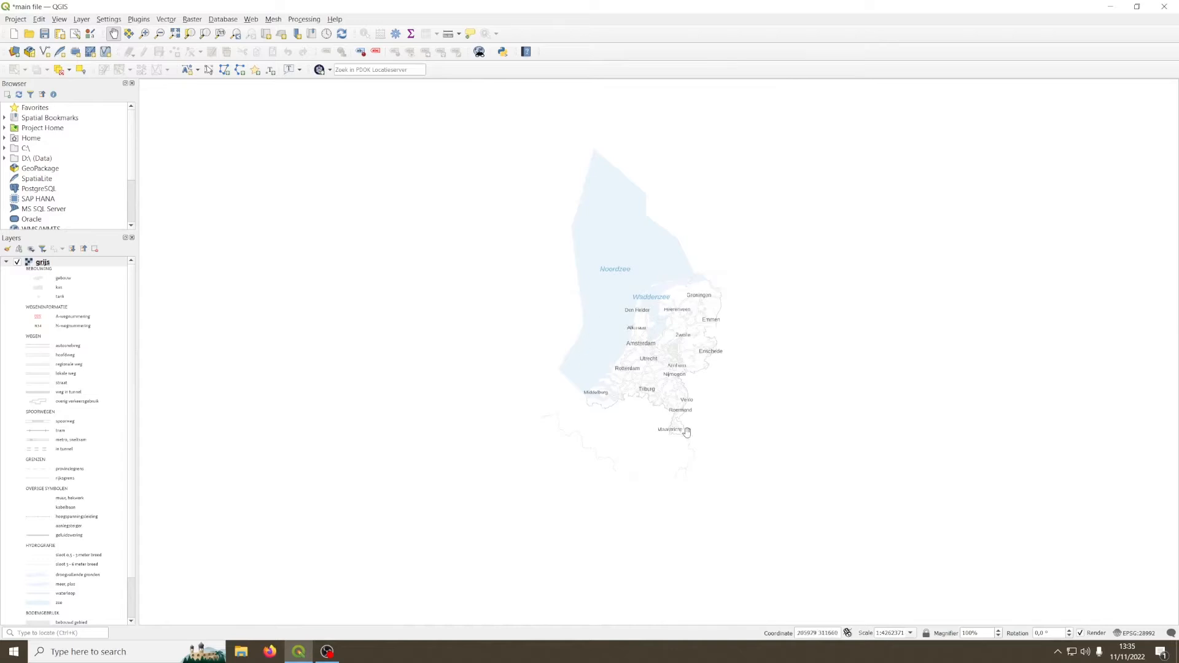
# Step: Locate the TU campus area in Delft on the grijs background map, close enough to examine its streets and buildings
pyautogui.scroll(2, 663, 384)
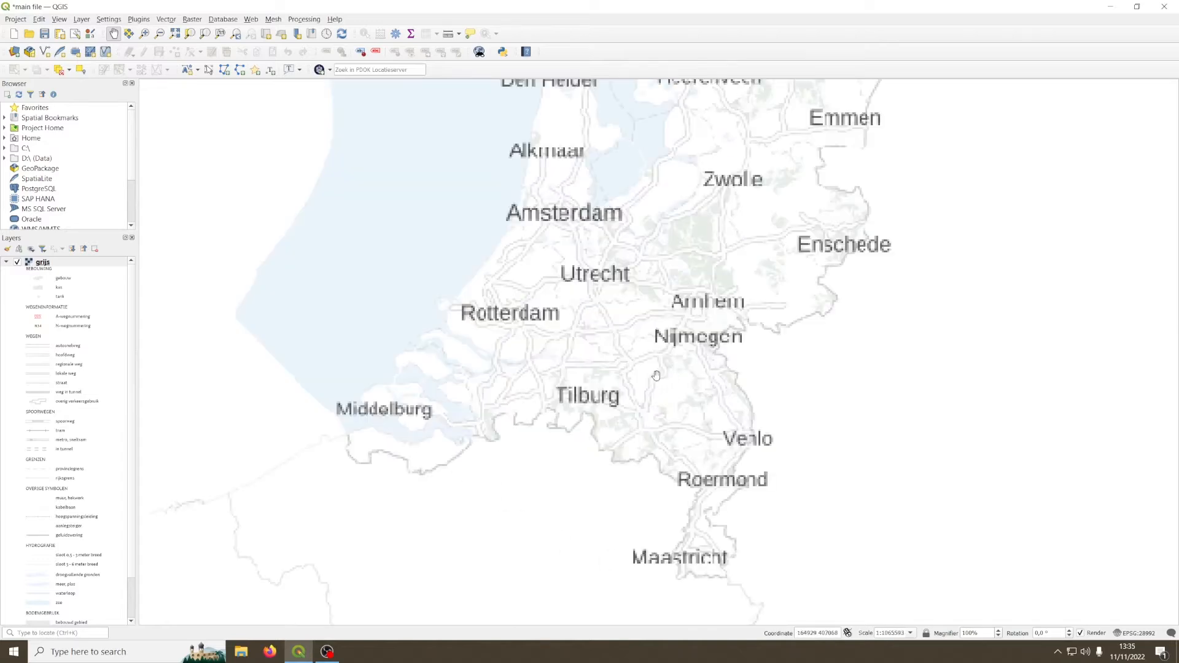
pyautogui.scroll(2, 550, 309)
pyautogui.moveTo(434, 319); pyautogui.dragTo(493, 345)
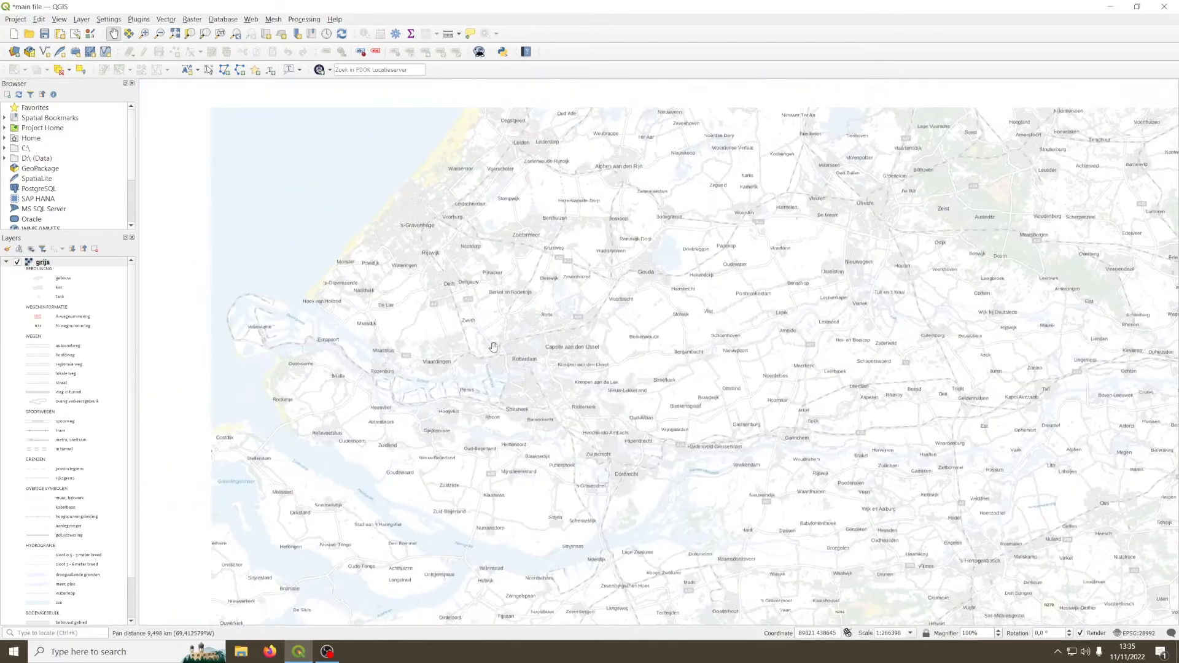
pyautogui.scroll(2, 486, 322)
pyautogui.scroll(1, 520, 283)
pyautogui.moveTo(390, 181); pyautogui.dragTo(428, 265)
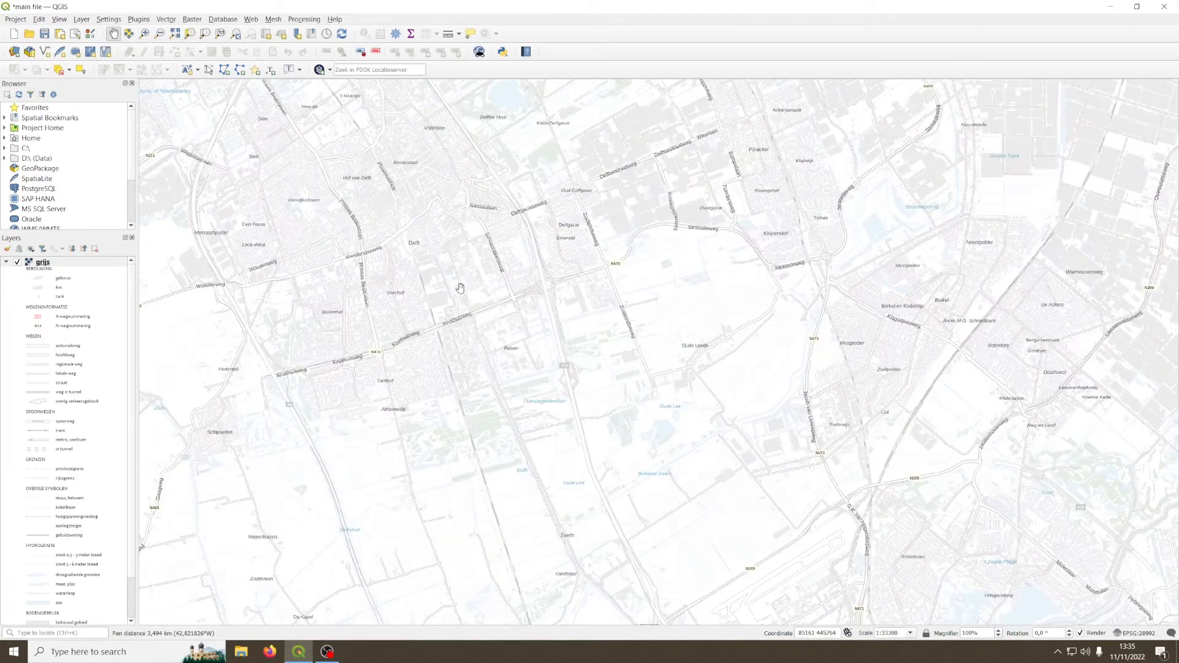
pyautogui.scroll(1, 430, 255)
pyautogui.scroll(1, 437, 285)
pyautogui.moveTo(522, 264); pyautogui.dragTo(448, 278)
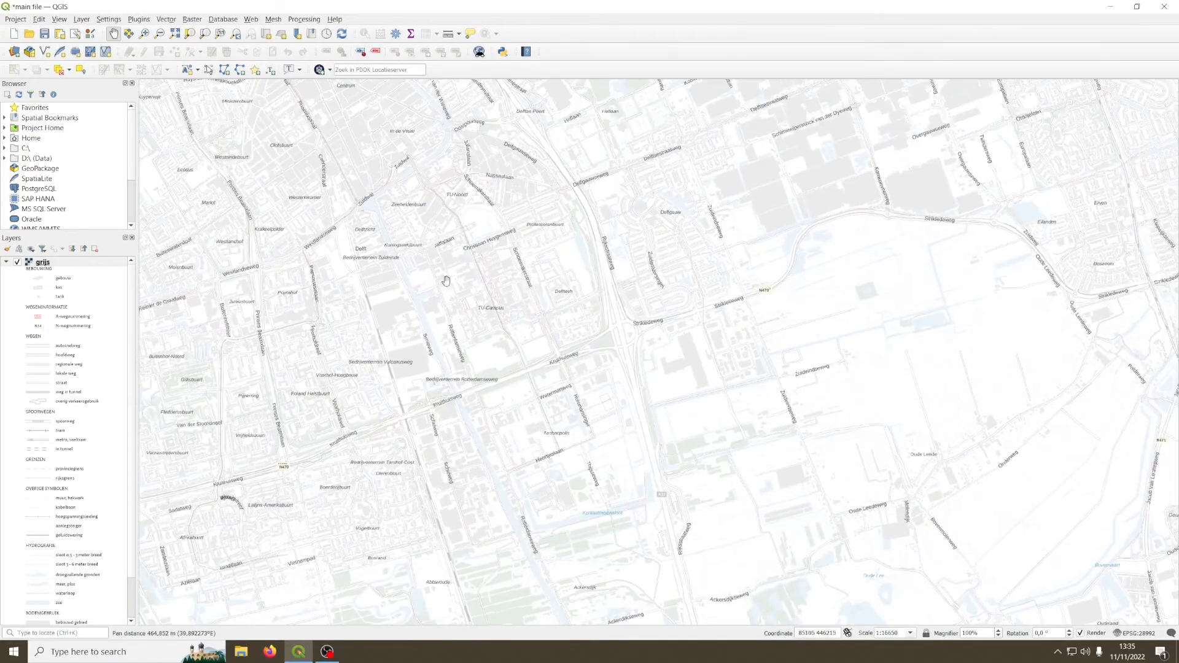
pyautogui.scroll(1, 452, 285)
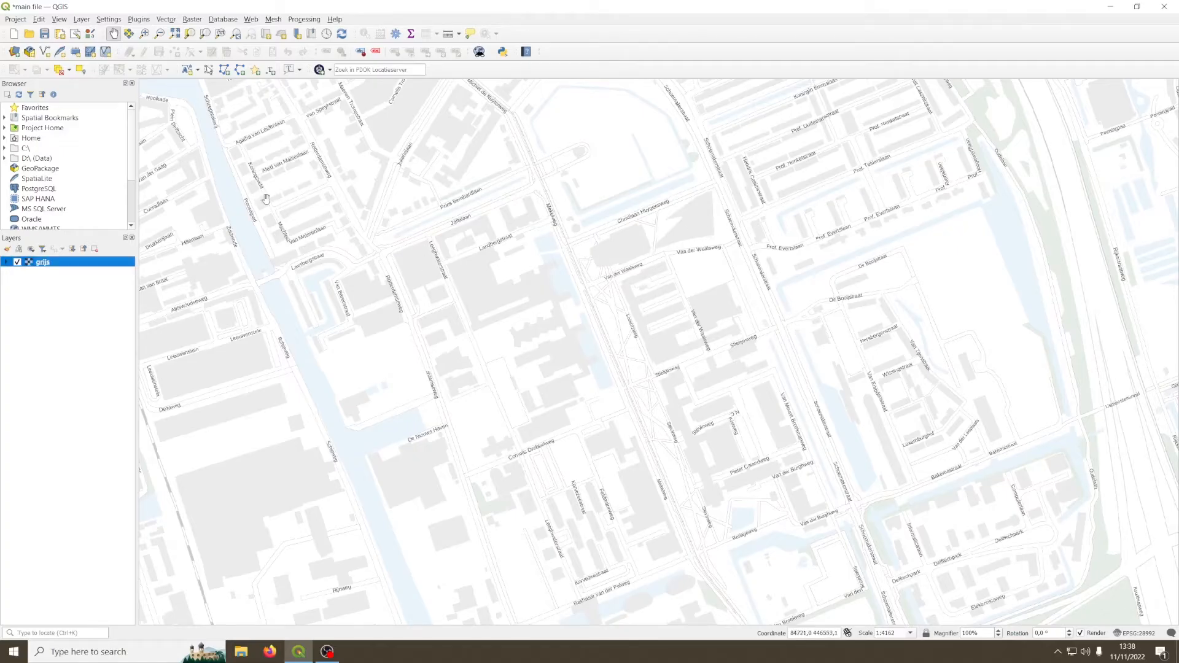
# Step: Start a new shapefile layer and set its file to "project boundary" in the "sample project qgis" folder
pyautogui.click(82, 19)
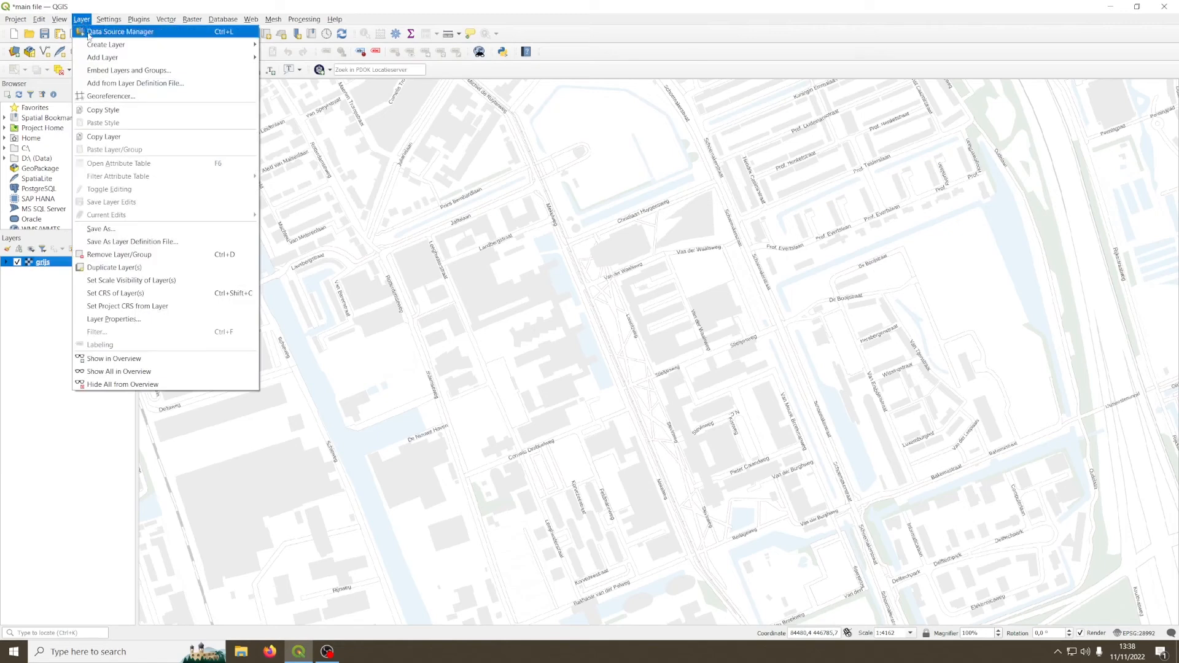
pyautogui.moveTo(106, 45)
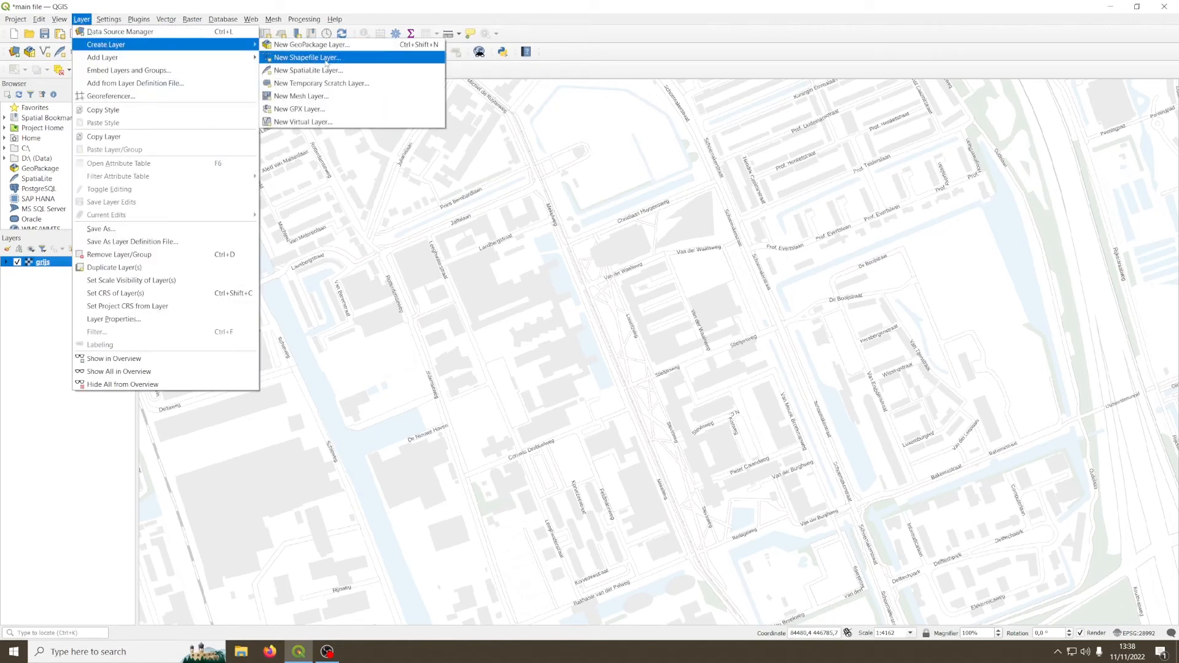
pyautogui.click(324, 61)
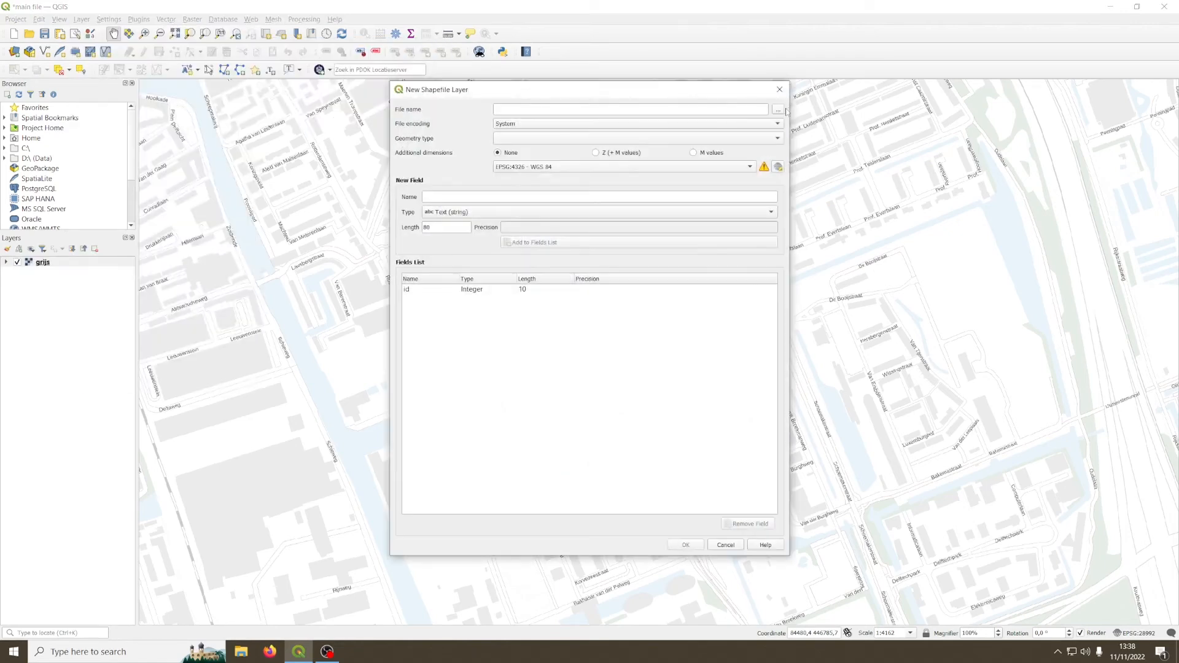
pyautogui.click(777, 110)
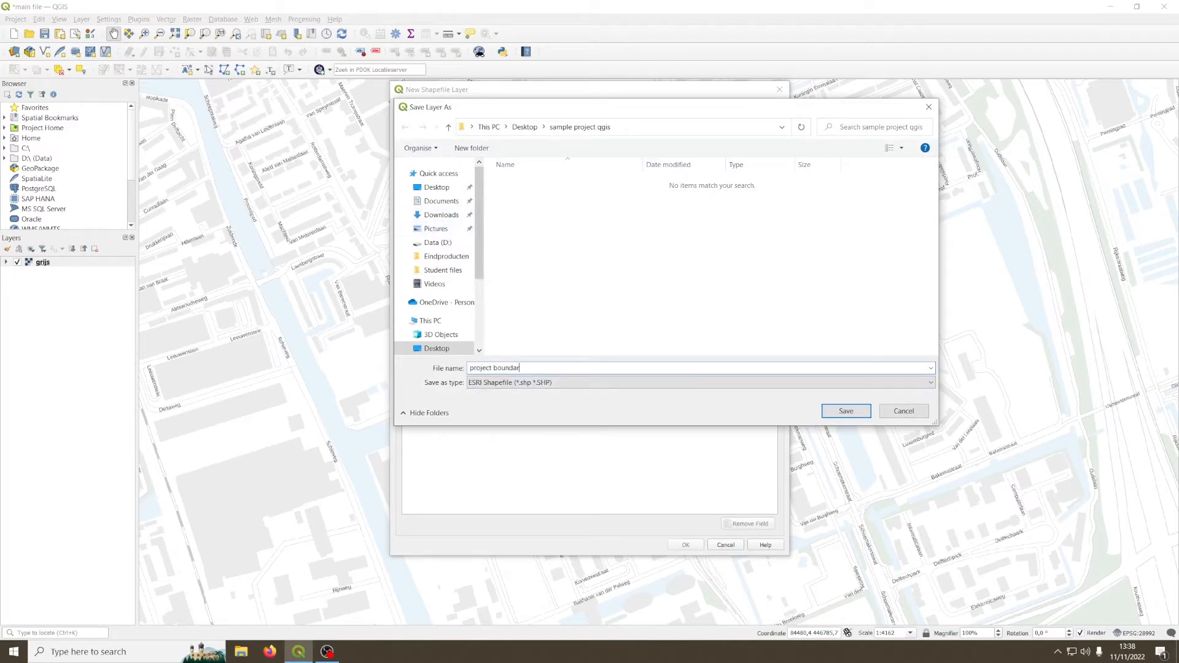
pyautogui.click(838, 411)
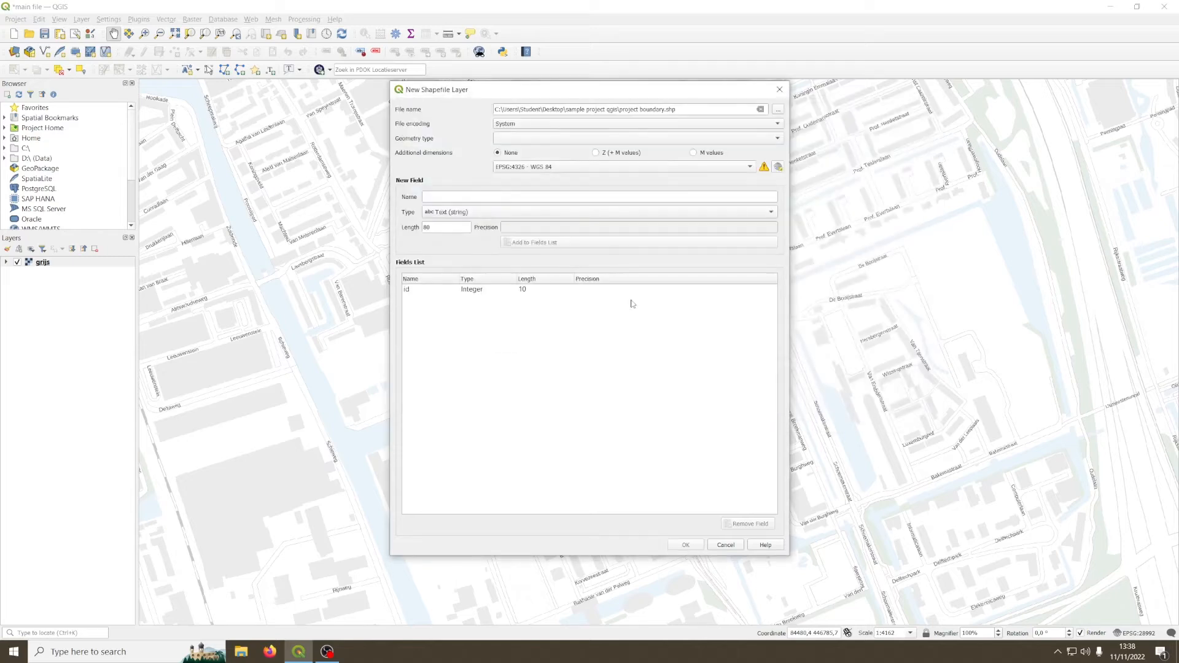
# Step: Give the new shapefile layer Polygon geometry and the project CRS EPSG:28992 - Amersfoort / RD New, and create it
pyautogui.click(680, 137)
pyautogui.click(536, 183)
pyautogui.click(545, 167)
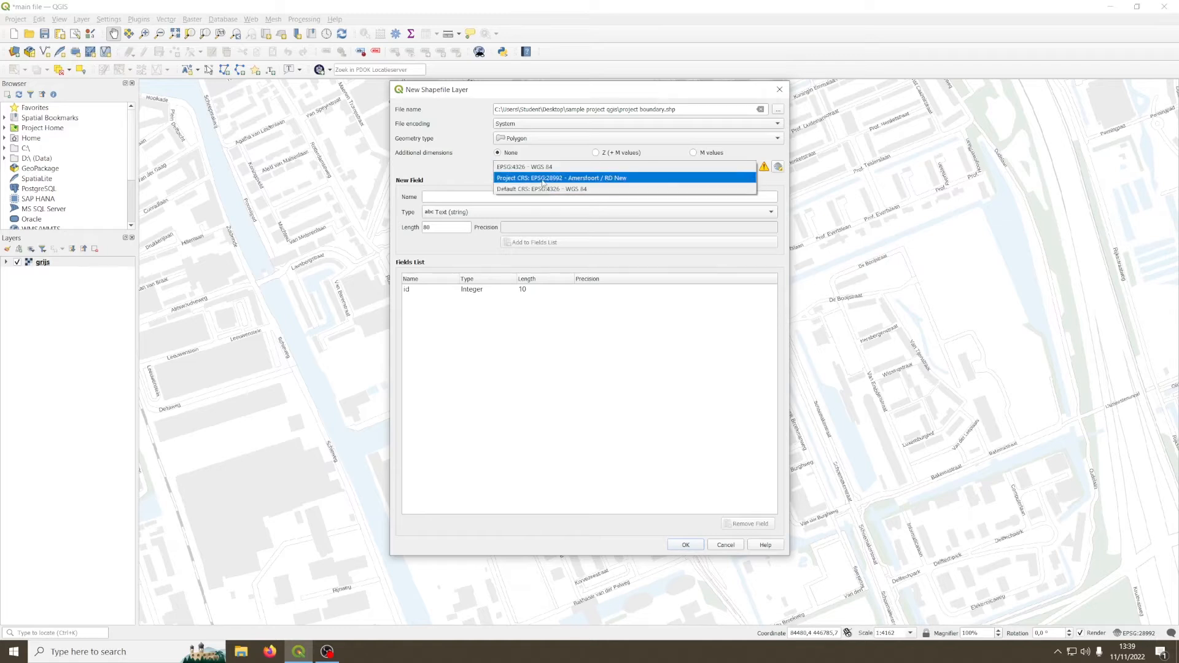
pyautogui.click(543, 183)
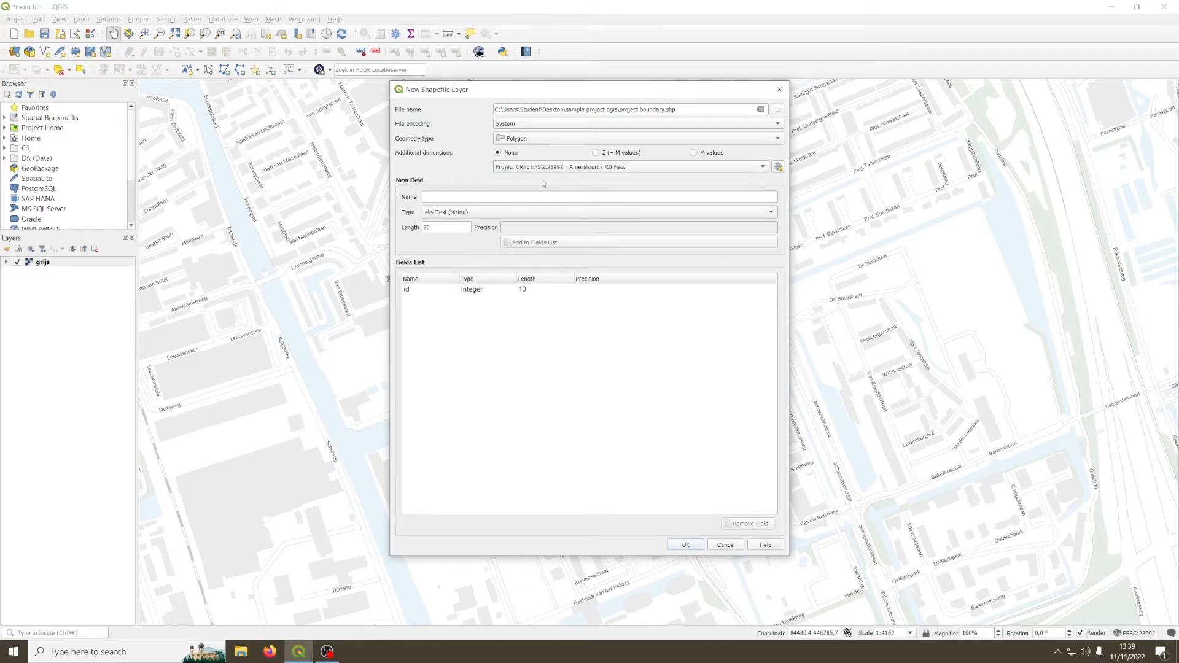
pyautogui.click(686, 545)
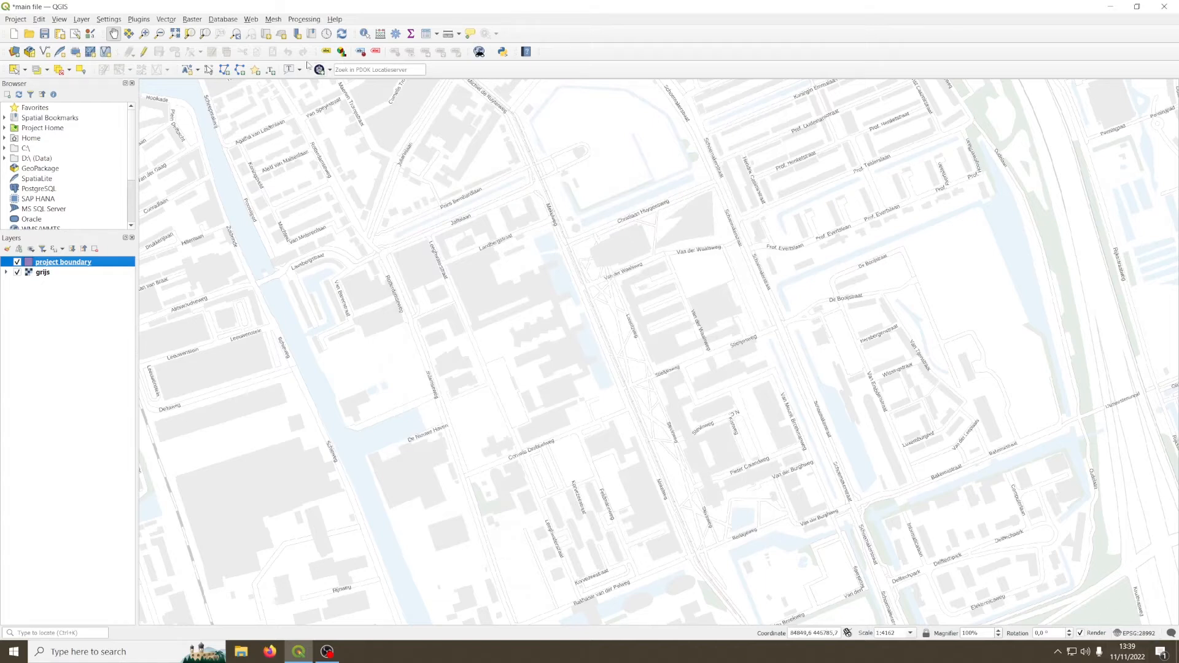
# Step: Set the project coordinate reference system to Amersfoort / RD New (EPSG:28992)
pyautogui.click(1143, 634)
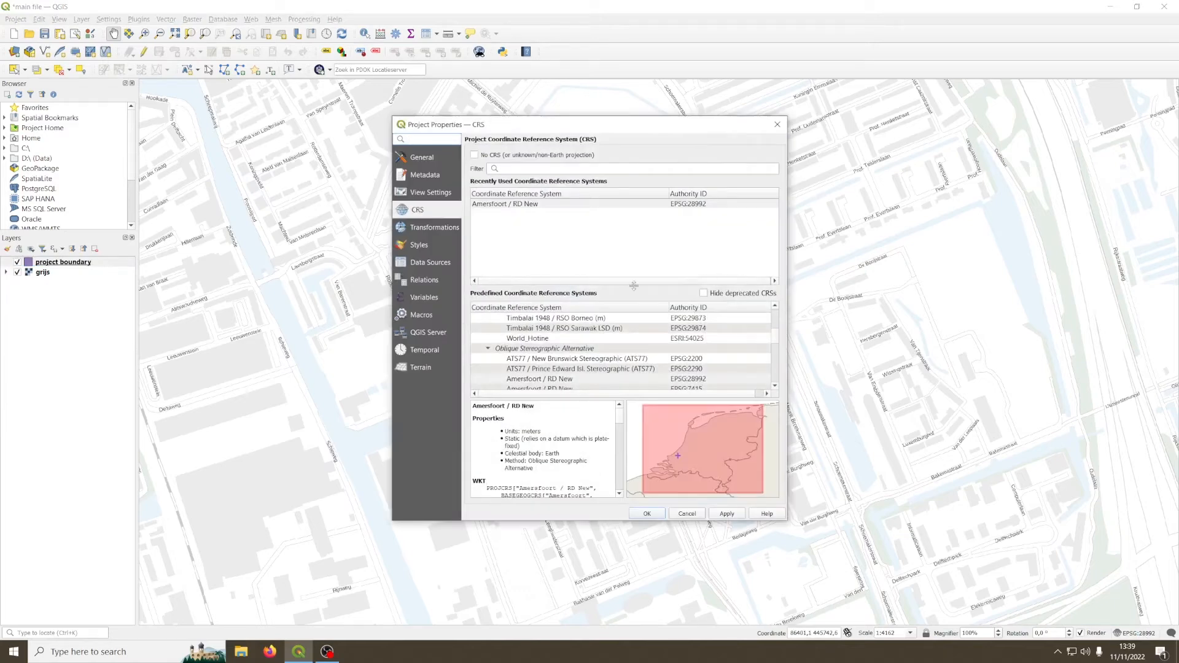
pyautogui.click(490, 206)
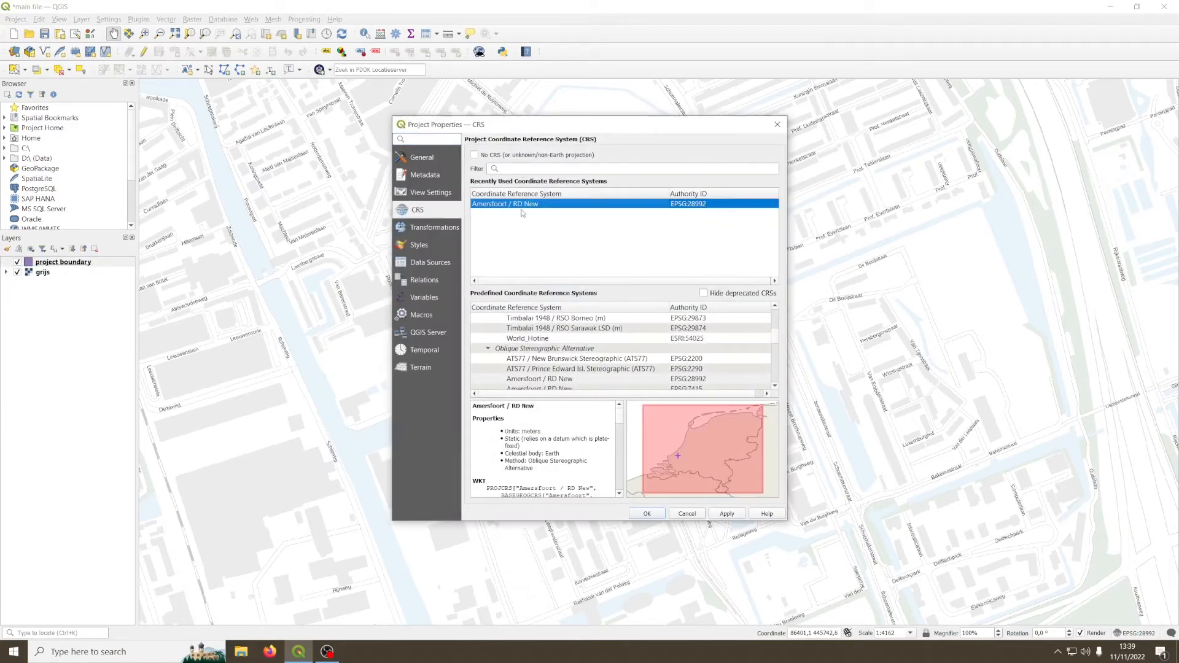
pyautogui.click(646, 513)
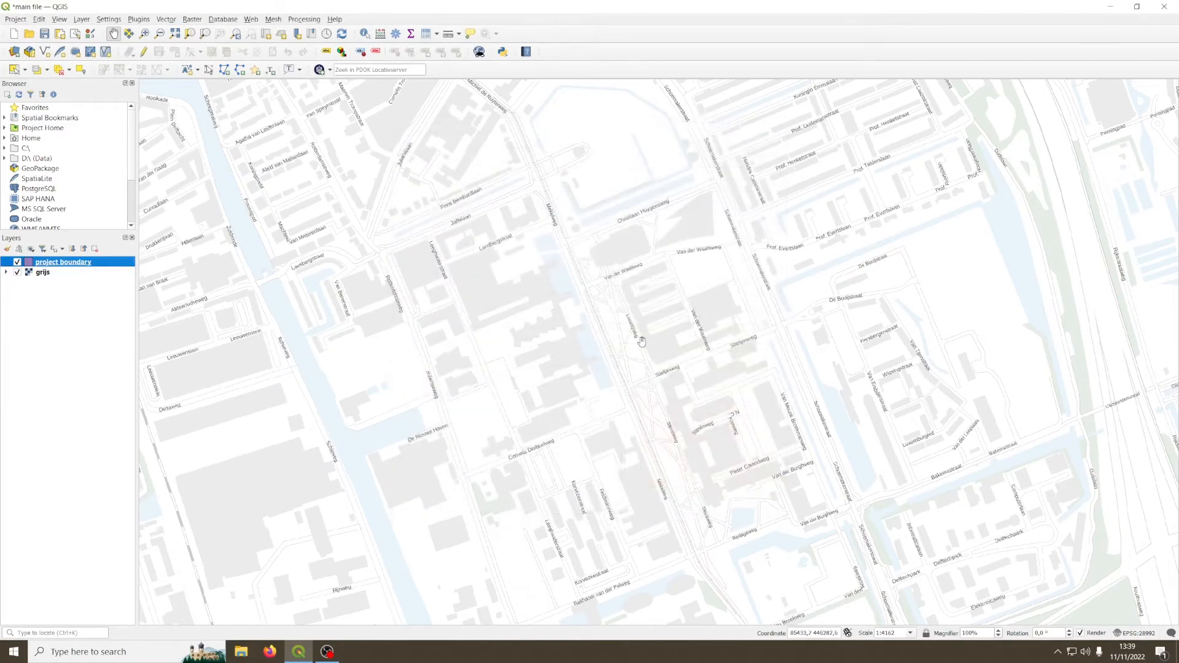
# Step: Draw the project boundary polygon around the campus, from the Schie canal along Jaffalaan, Christiaan Huygensweg, Schoemakerstraat, Stieltjesweg and Cornelis Drebbelweg
pyautogui.moveTo(644, 341); pyautogui.dragTo(633, 319)
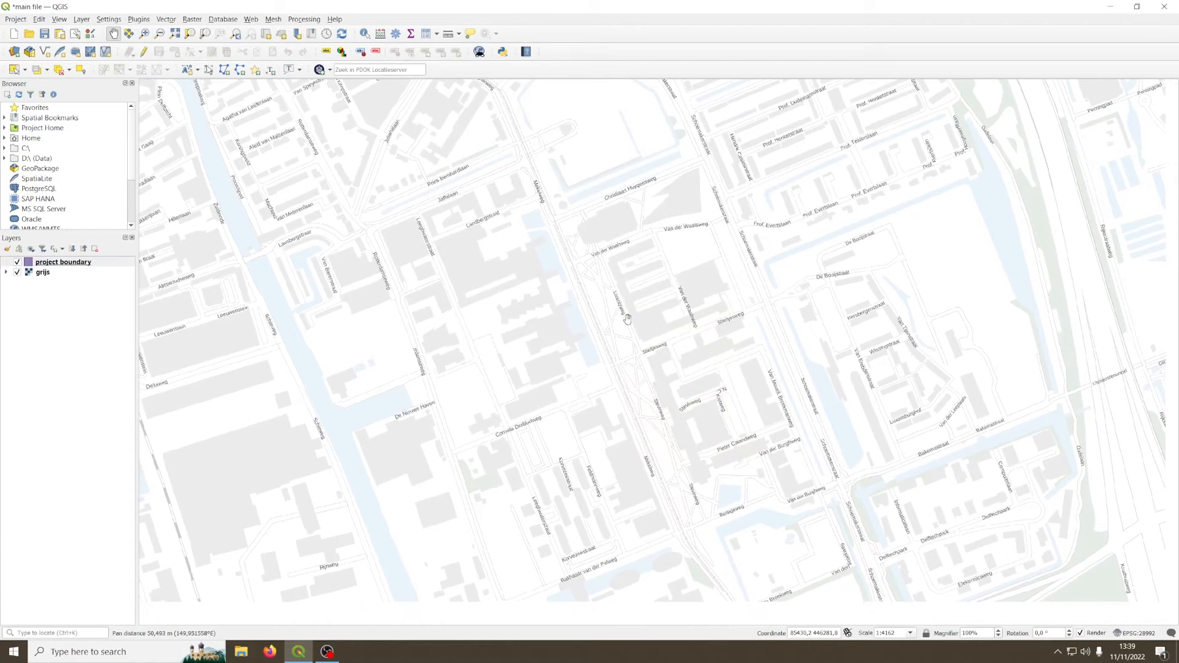
pyautogui.click(66, 263)
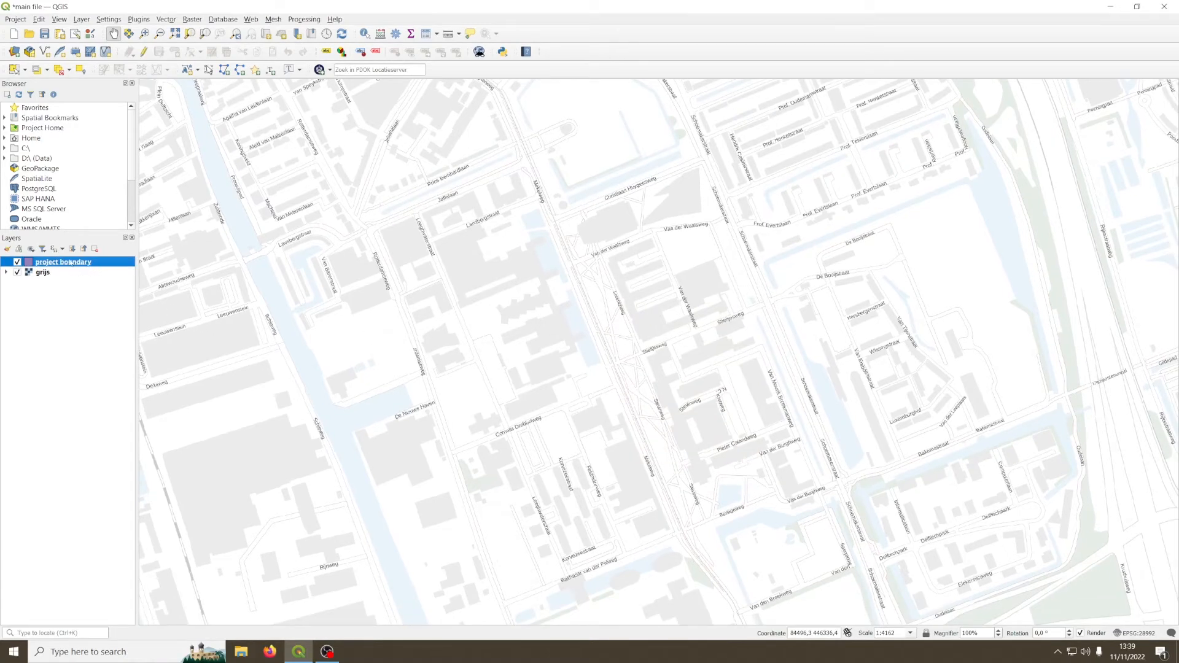
pyautogui.click(145, 53)
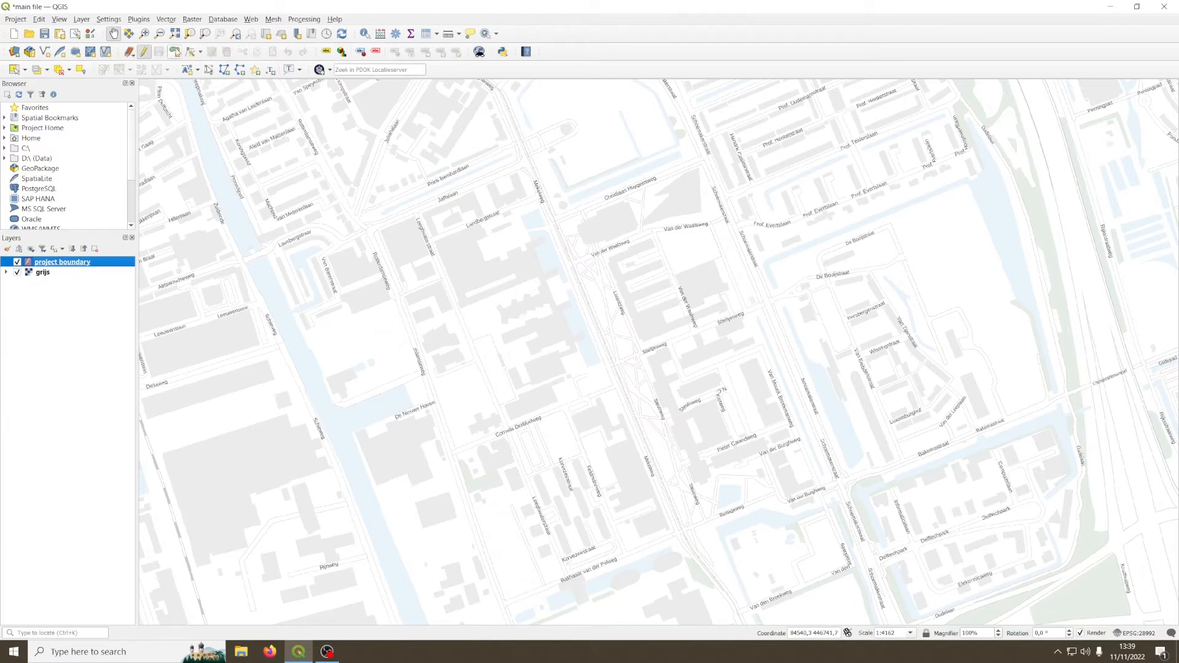
pyautogui.click(175, 53)
pyautogui.click(263, 251)
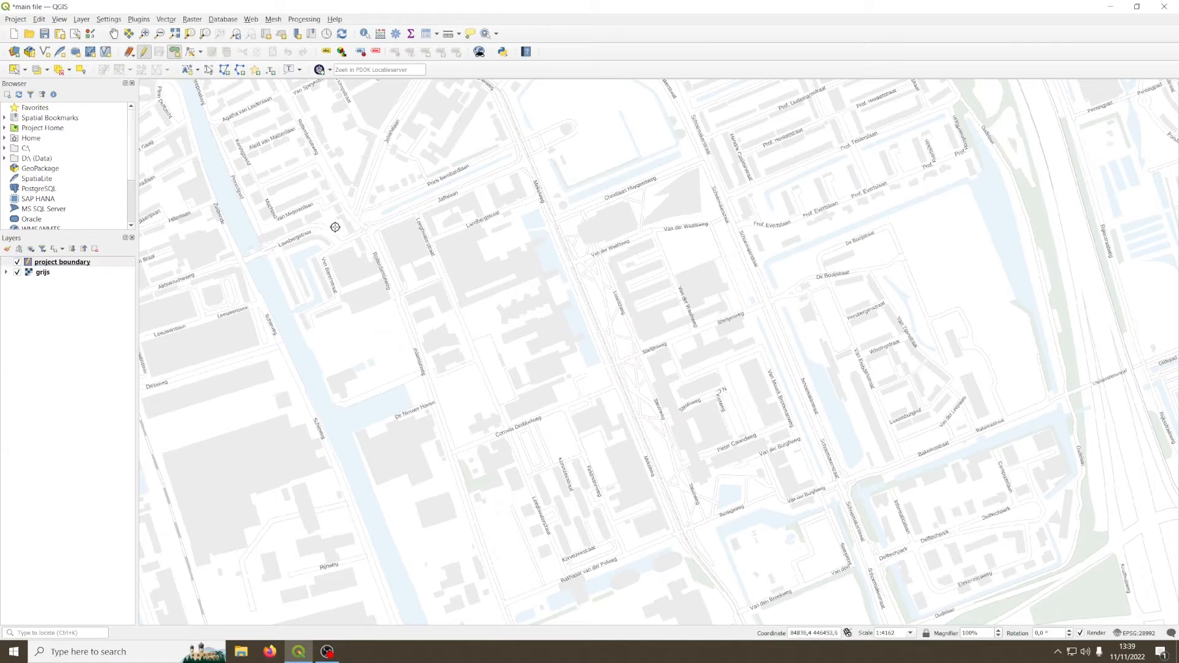
pyautogui.click(372, 228)
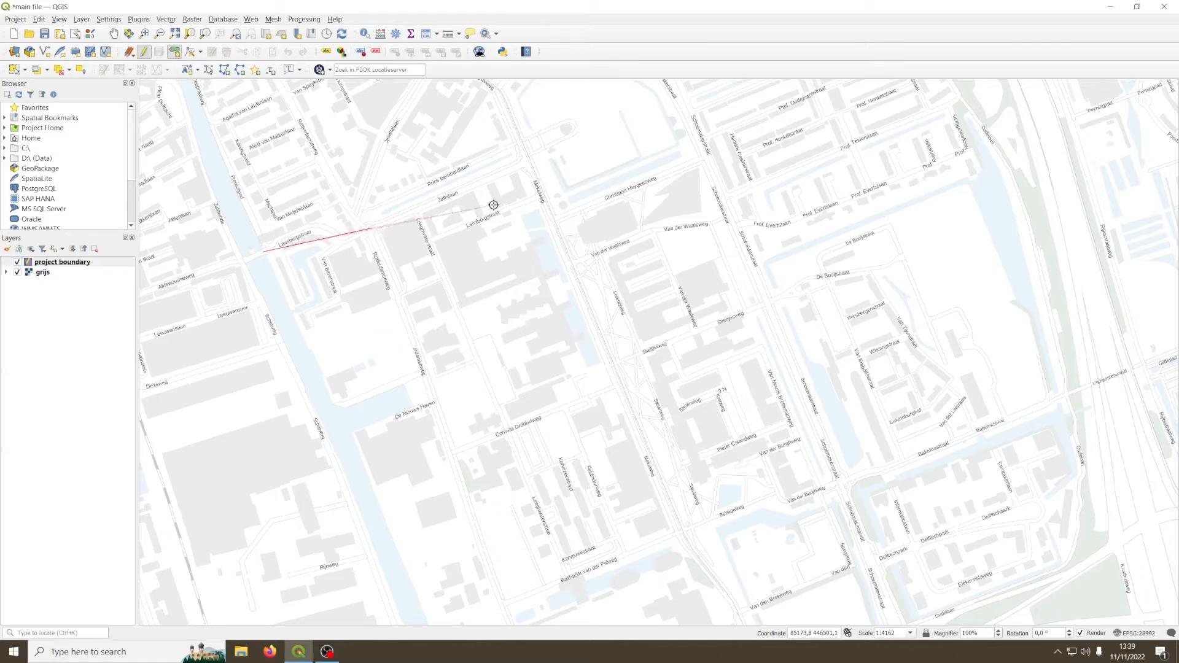
pyautogui.click(531, 166)
pyautogui.click(553, 220)
pyautogui.click(702, 165)
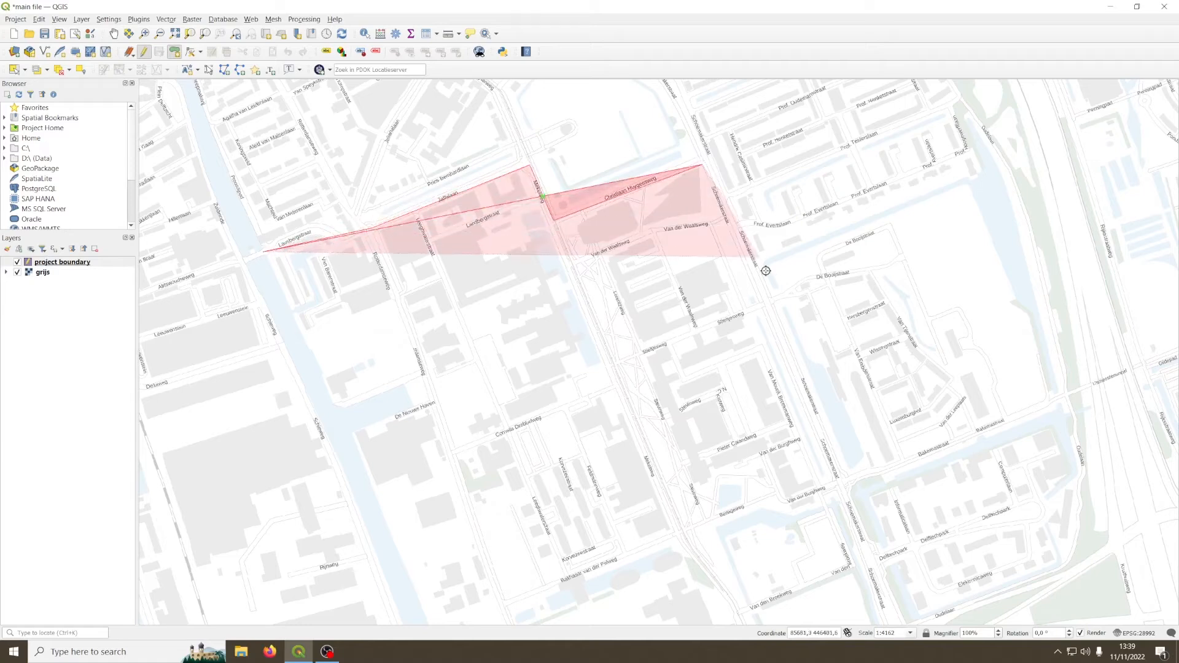
pyautogui.click(768, 304)
pyautogui.click(612, 369)
pyautogui.click(617, 389)
pyautogui.click(453, 453)
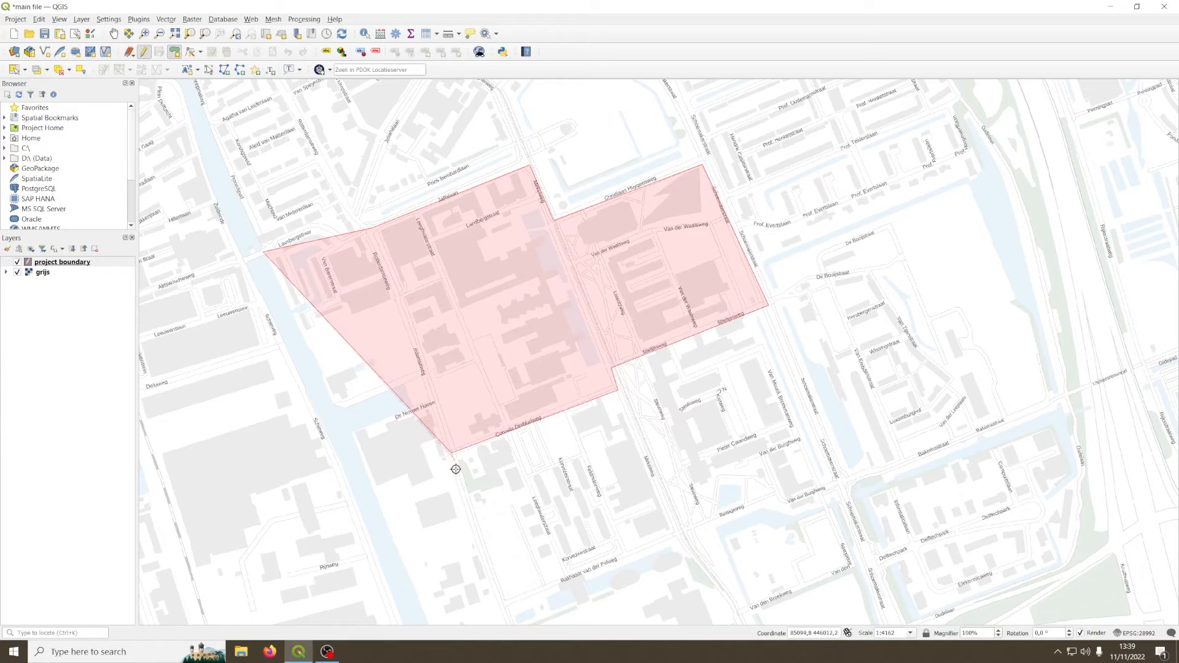
pyautogui.click(462, 483)
pyautogui.click(370, 515)
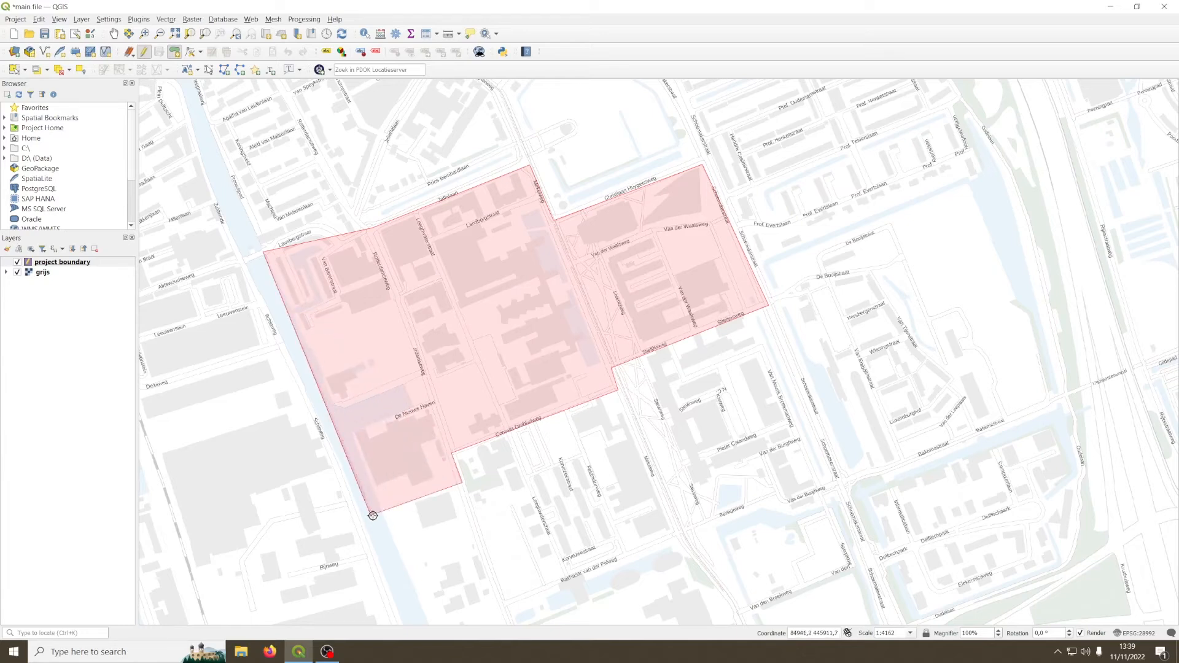
pyautogui.rightClick(263, 252)
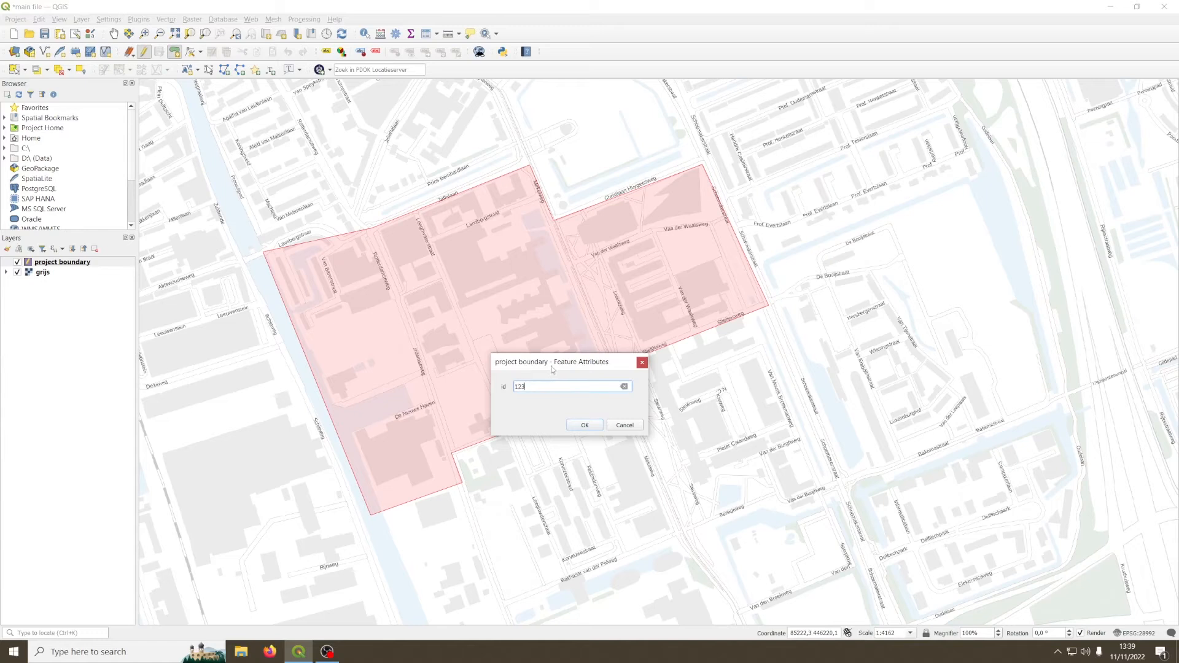
# Step: Finish the boundary polygon with id 123, stop editing and save the changes to the project boundary layer
pyautogui.click(585, 426)
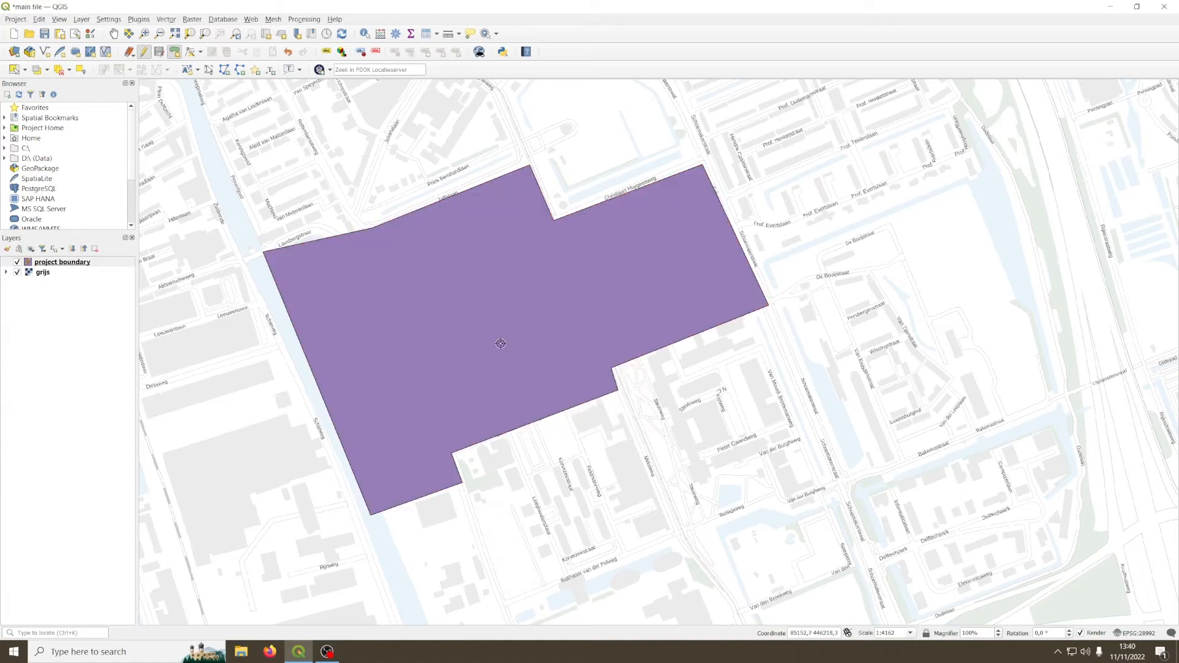
pyautogui.click(145, 52)
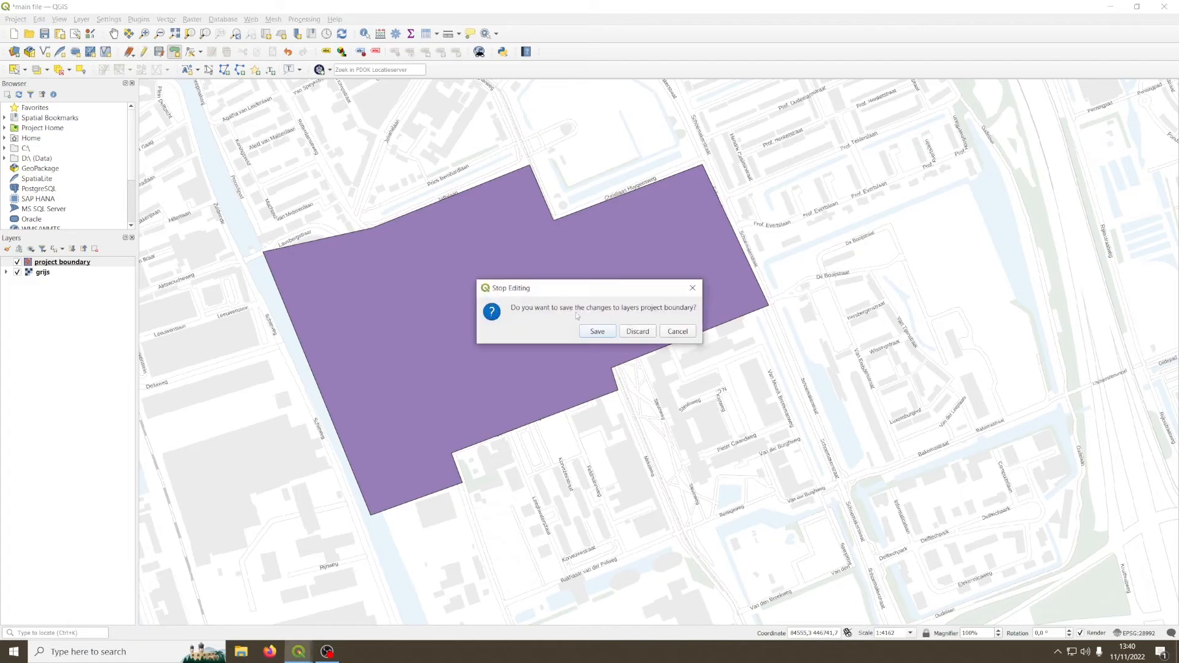
pyautogui.click(597, 332)
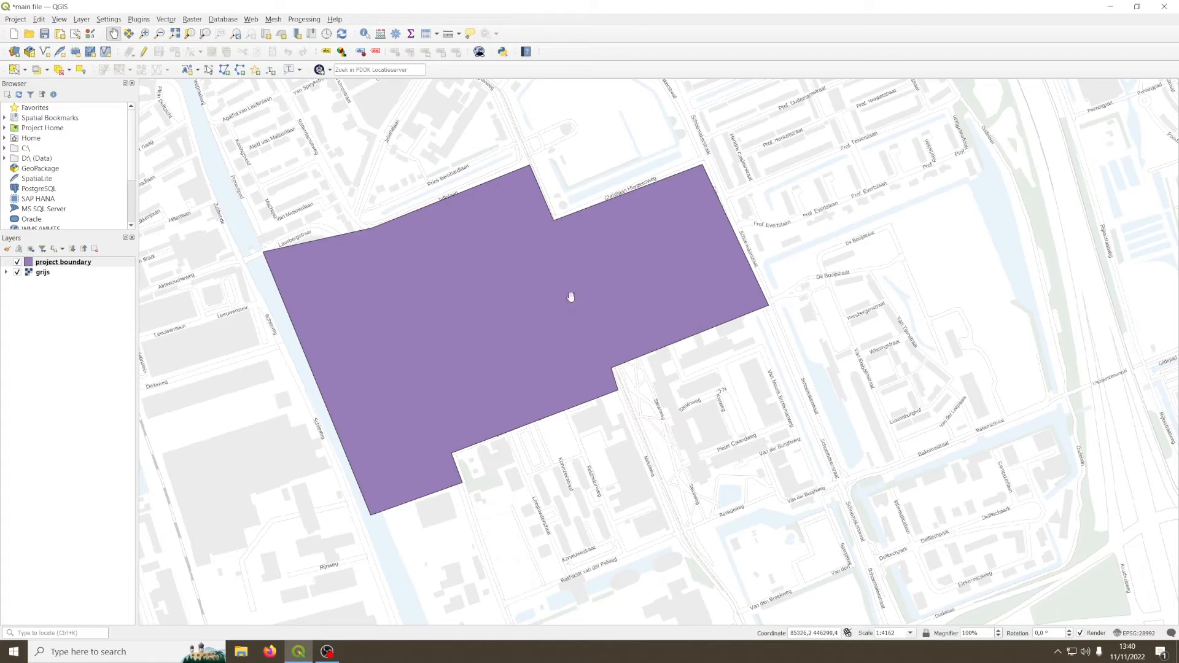
# Step: Lower the symbol opacity of the project boundary layer so that the background map can be read through the fill
pyautogui.rightClick(56, 264)
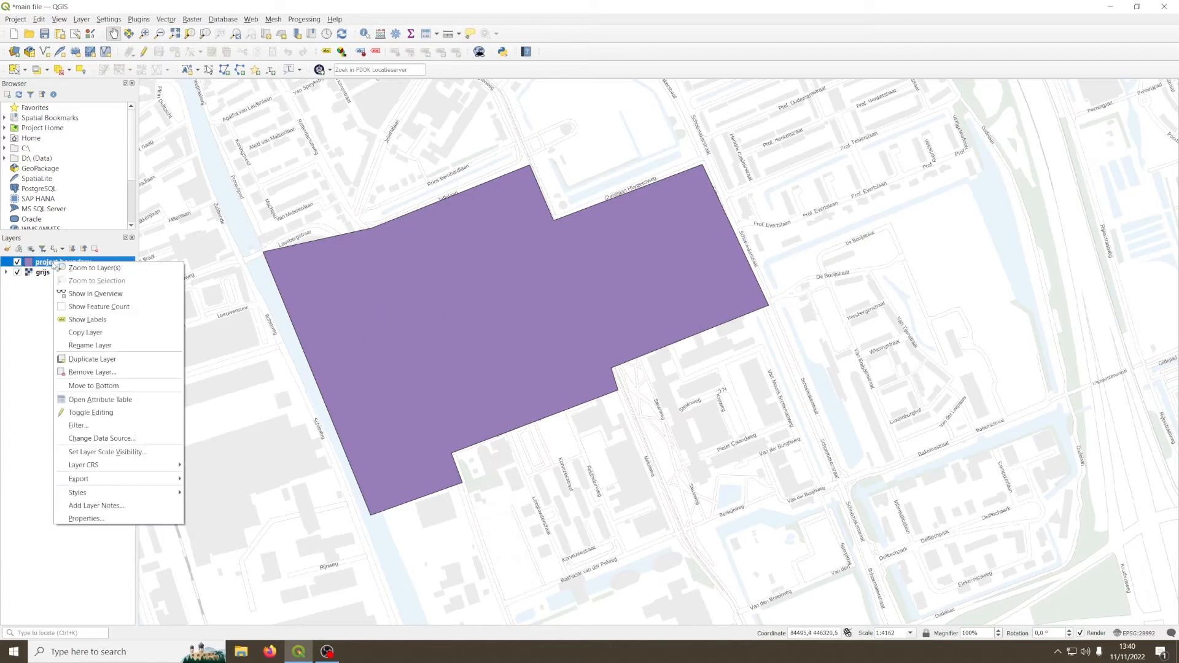
pyautogui.click(89, 520)
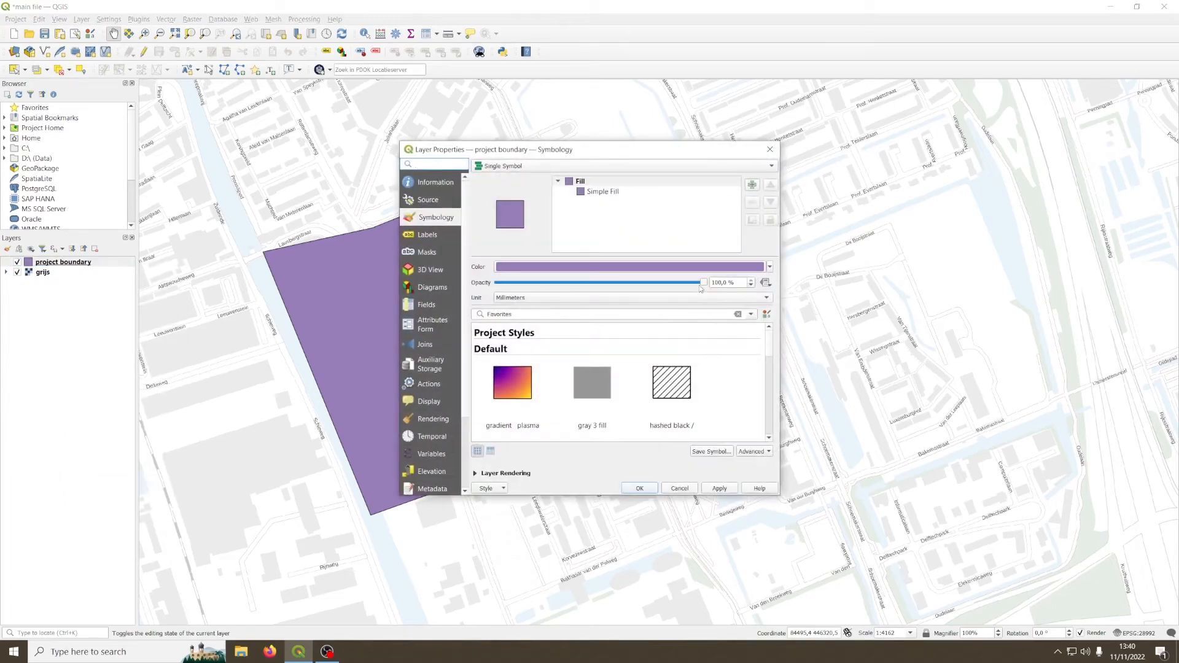
pyautogui.moveTo(703, 283); pyautogui.dragTo(631, 284)
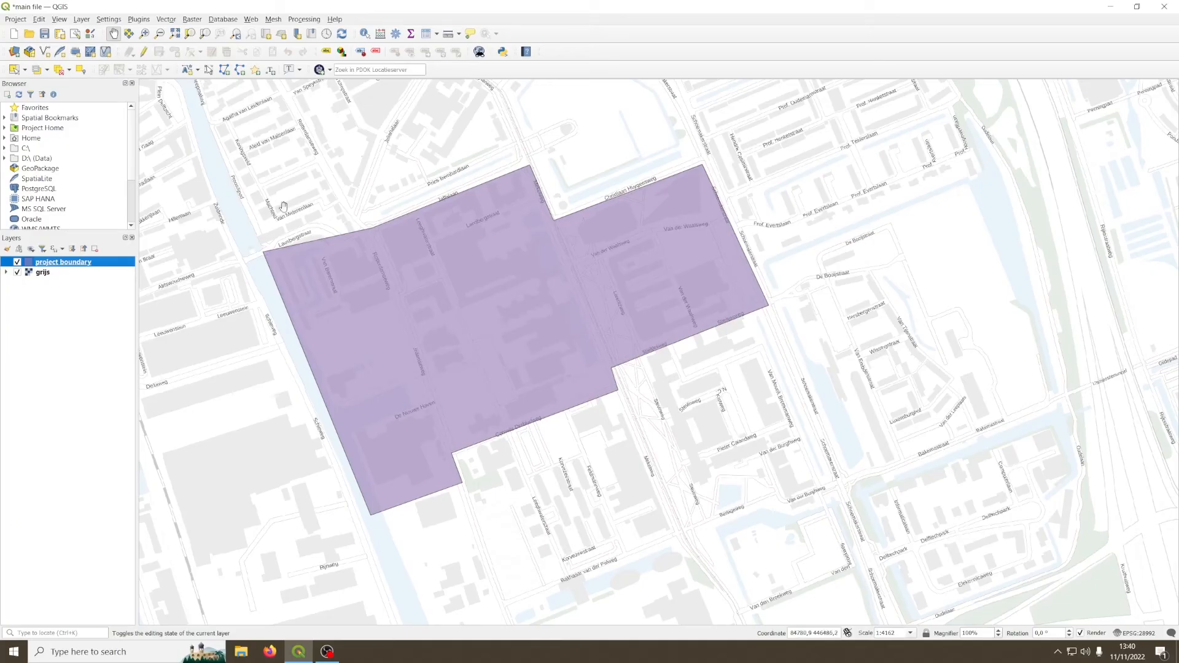
# Step: Start a new shapefile layer and set its file to "reference" in the "sample project qgis" folder
pyautogui.click(82, 19)
pyautogui.moveTo(153, 44)
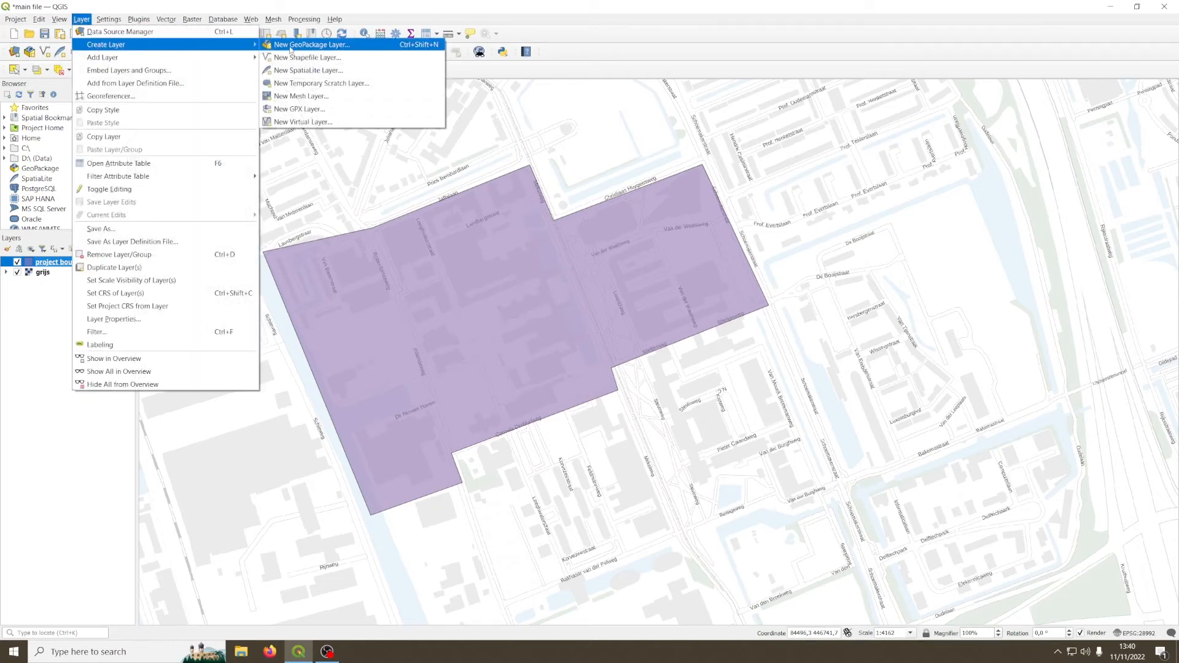
pyautogui.click(313, 60)
pyautogui.click(778, 110)
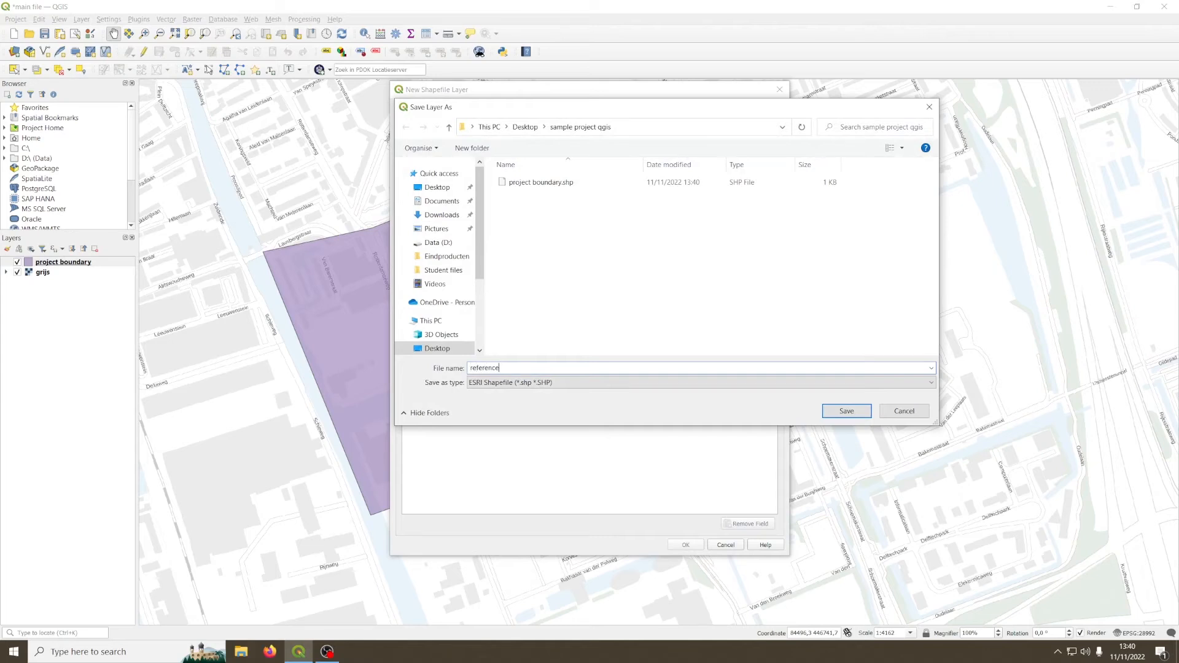
pyautogui.click(851, 412)
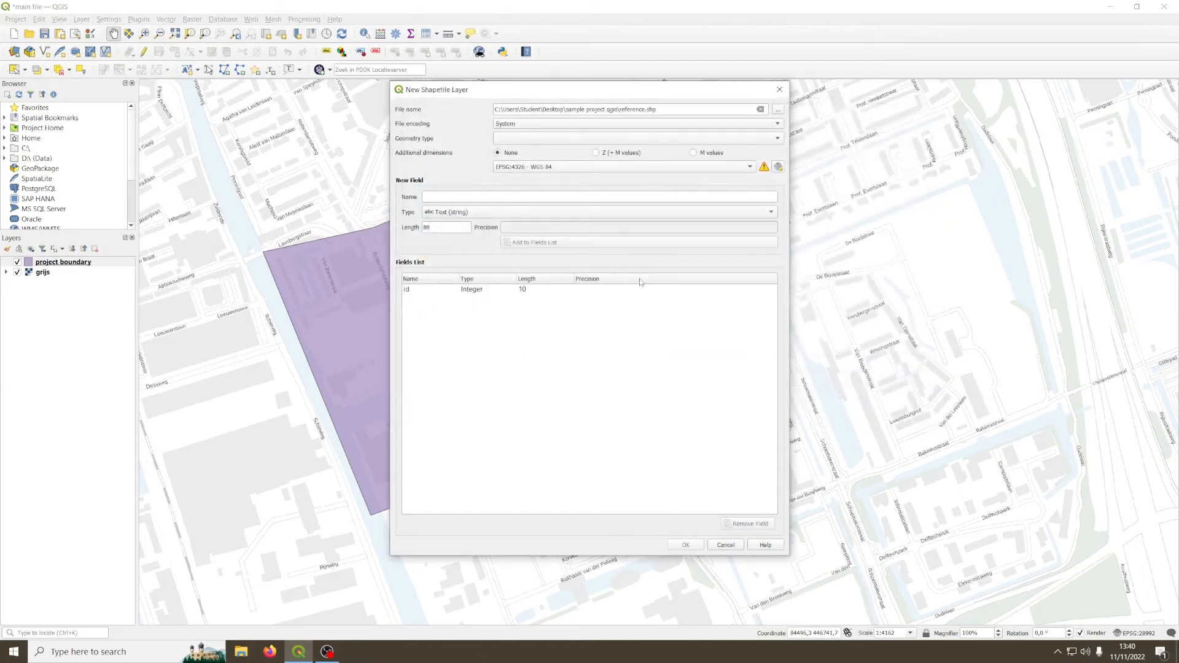
# Step: Give the reference shapefile layer Point geometry and the project CRS EPSG:28992 - Amersfoort / RD New, and create it
pyautogui.click(538, 139)
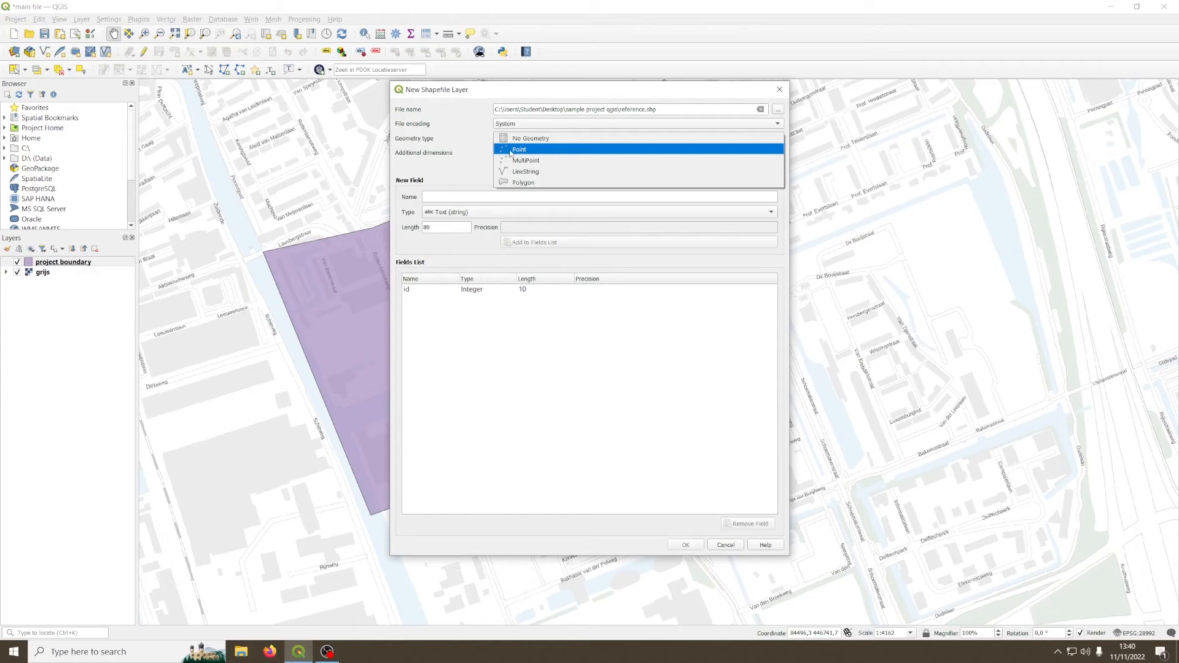
pyautogui.click(517, 150)
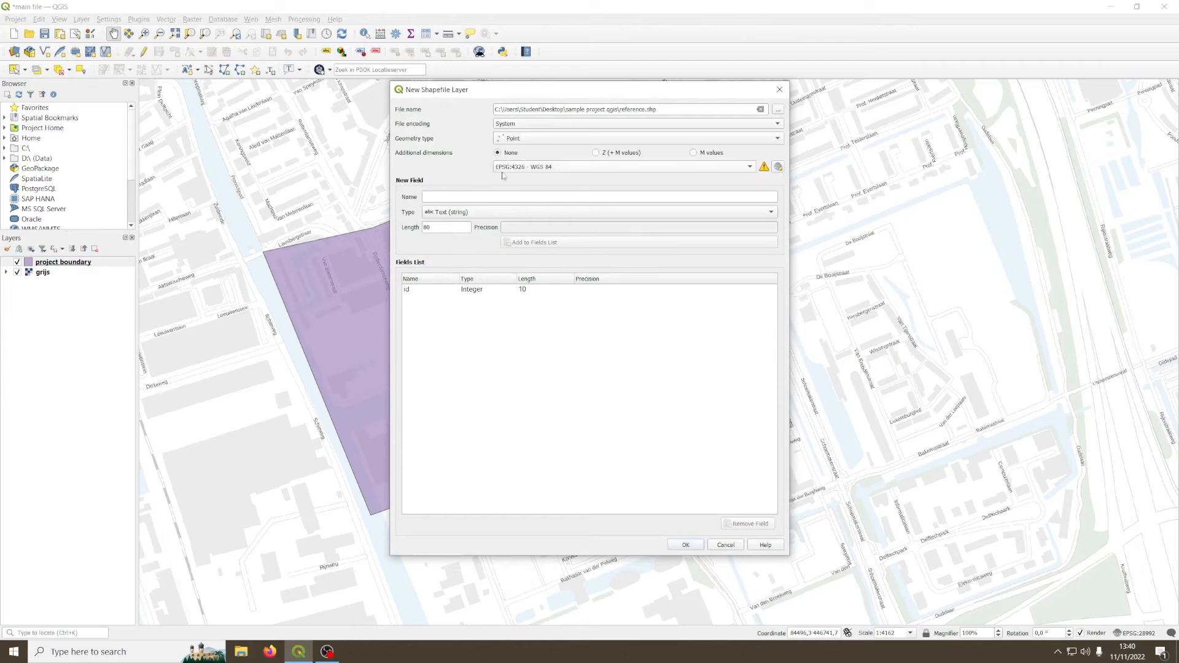
pyautogui.click(521, 168)
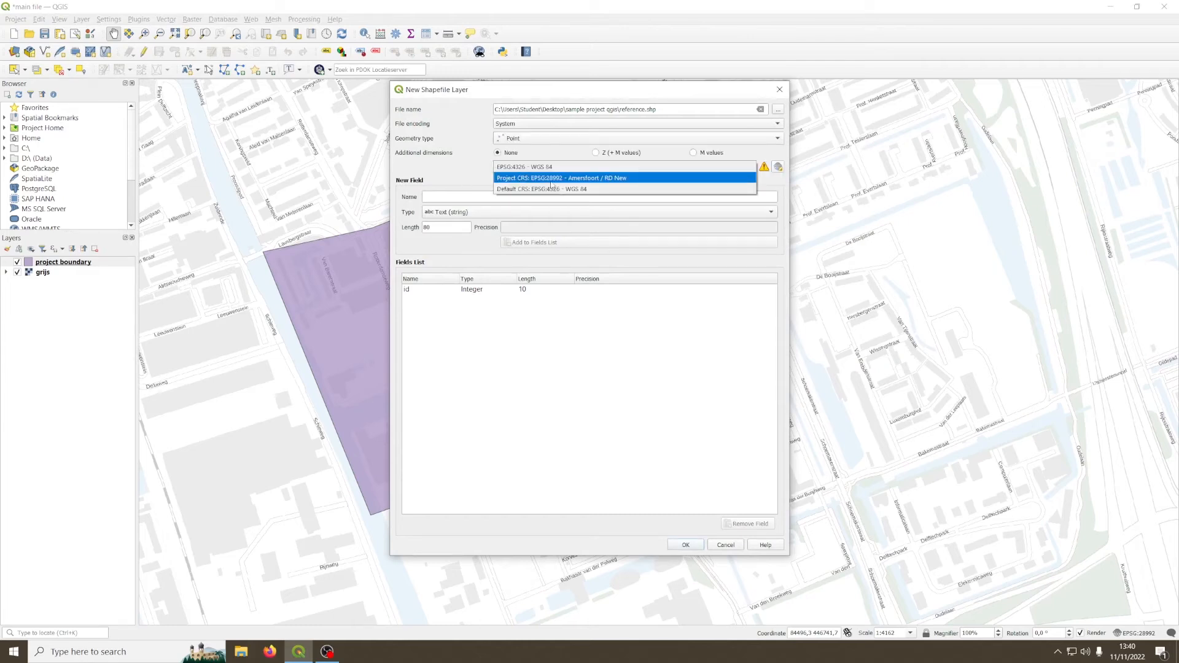
pyautogui.click(578, 179)
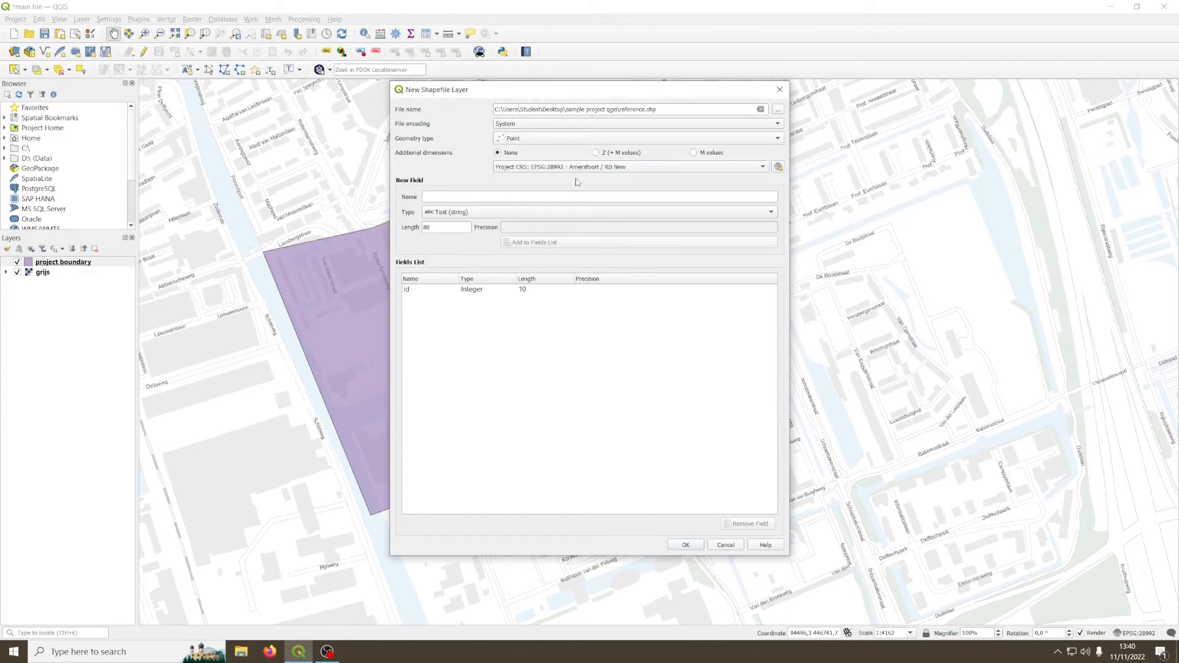
pyautogui.click(686, 546)
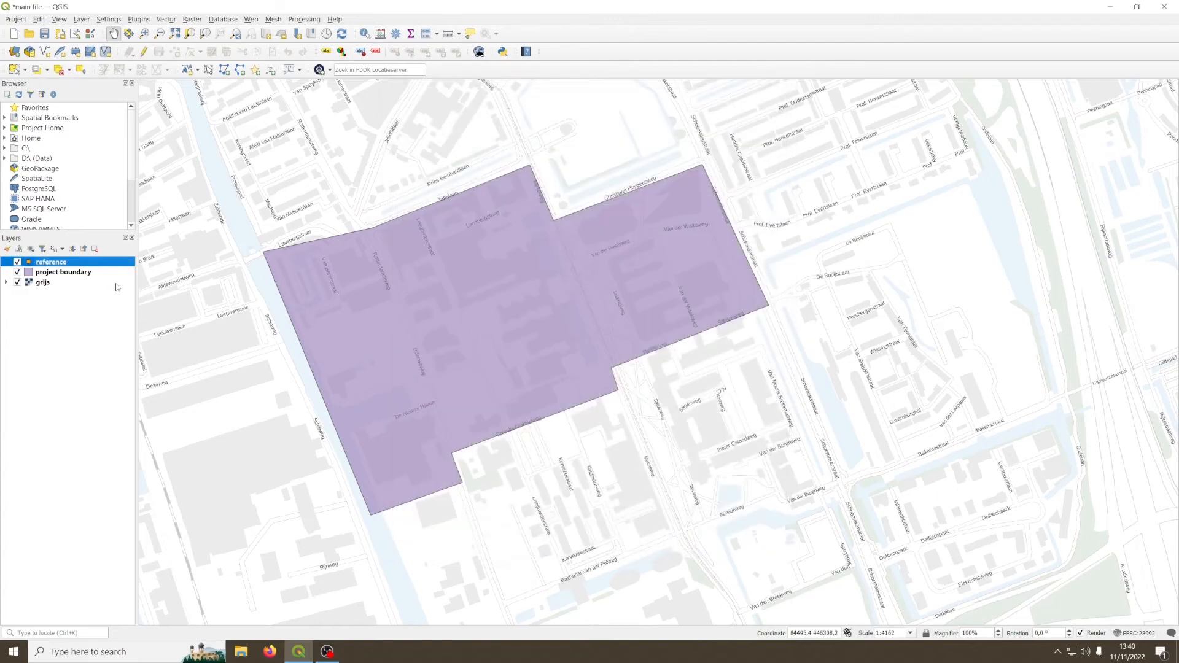
# Step: Add a point with id 321 to the reference layer just inside the boundary's southernmost corner, and save the layer edits
pyautogui.click(144, 53)
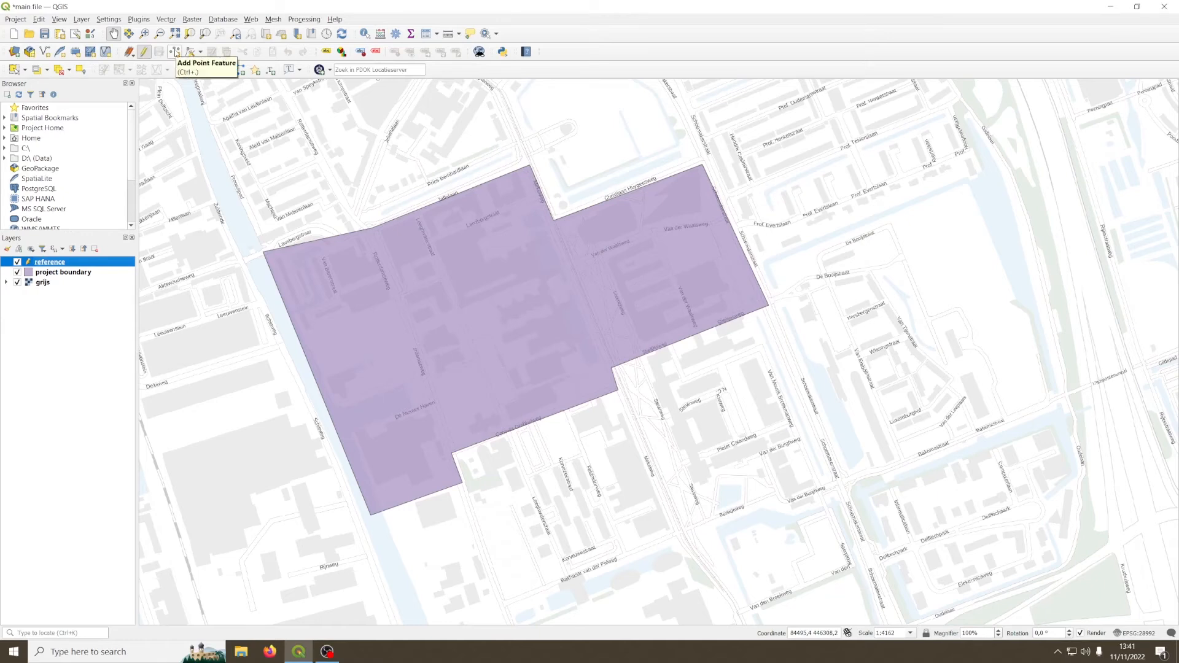
pyautogui.click(175, 52)
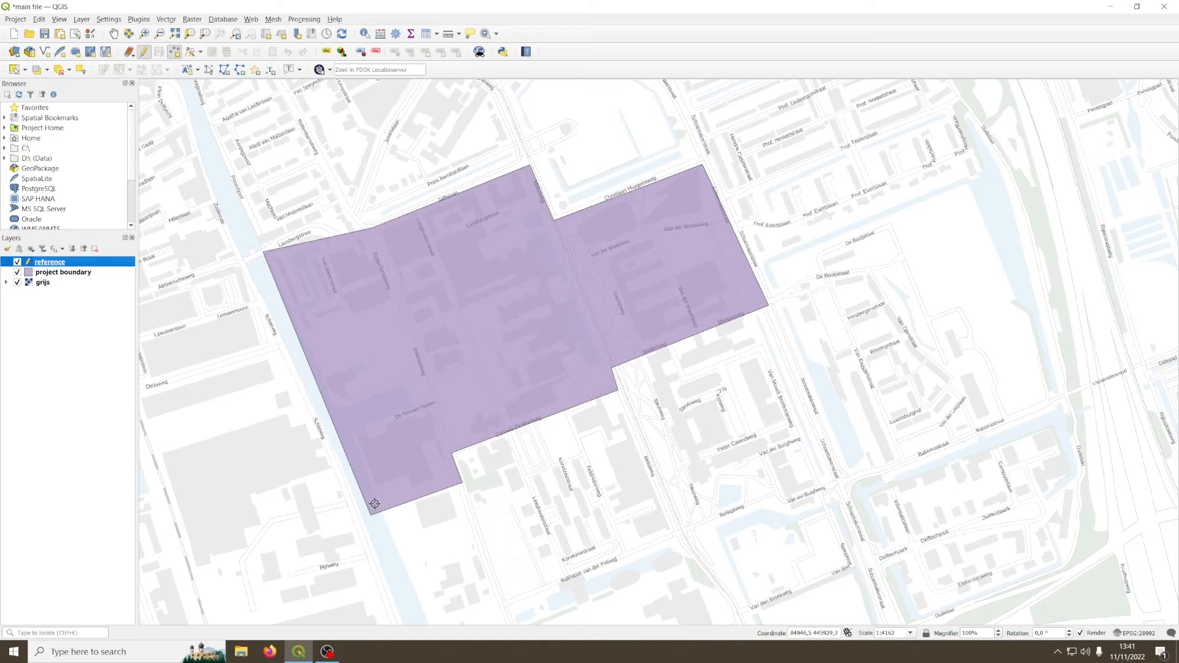
pyautogui.click(374, 505)
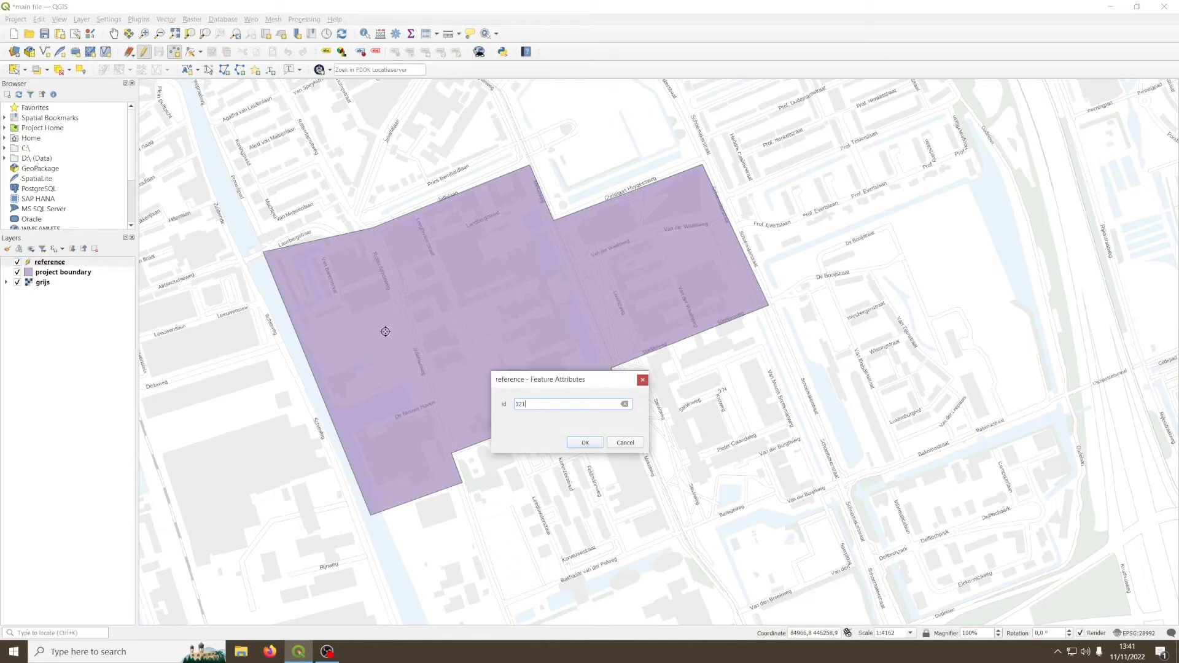
pyautogui.click(586, 442)
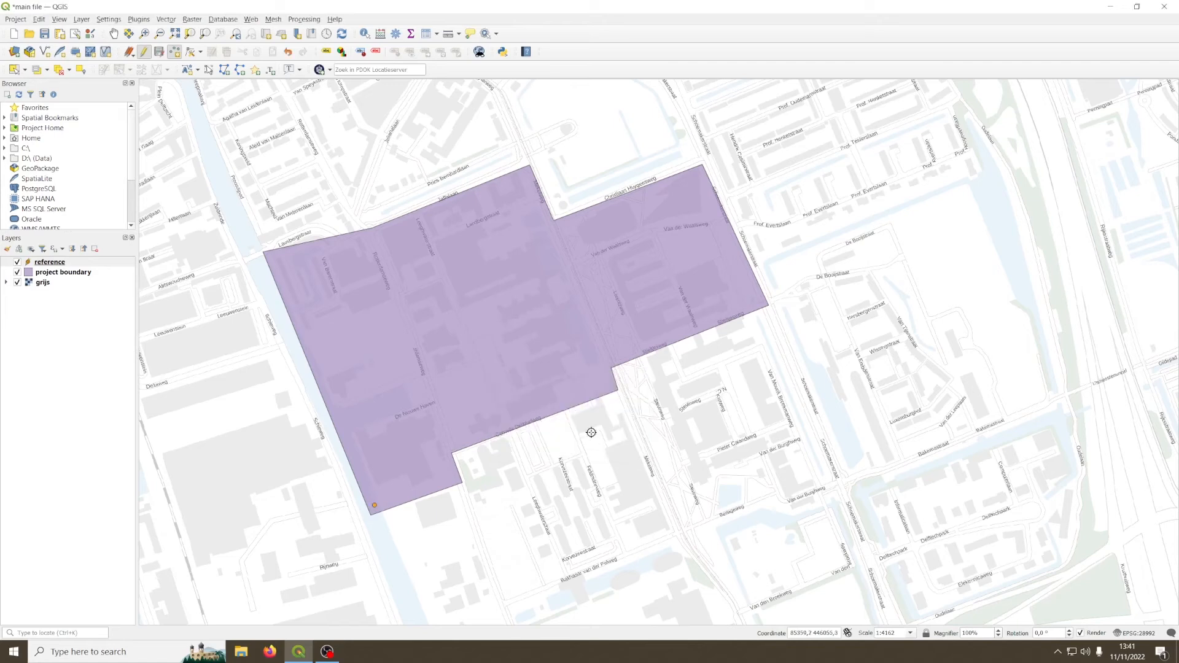
pyautogui.click(145, 54)
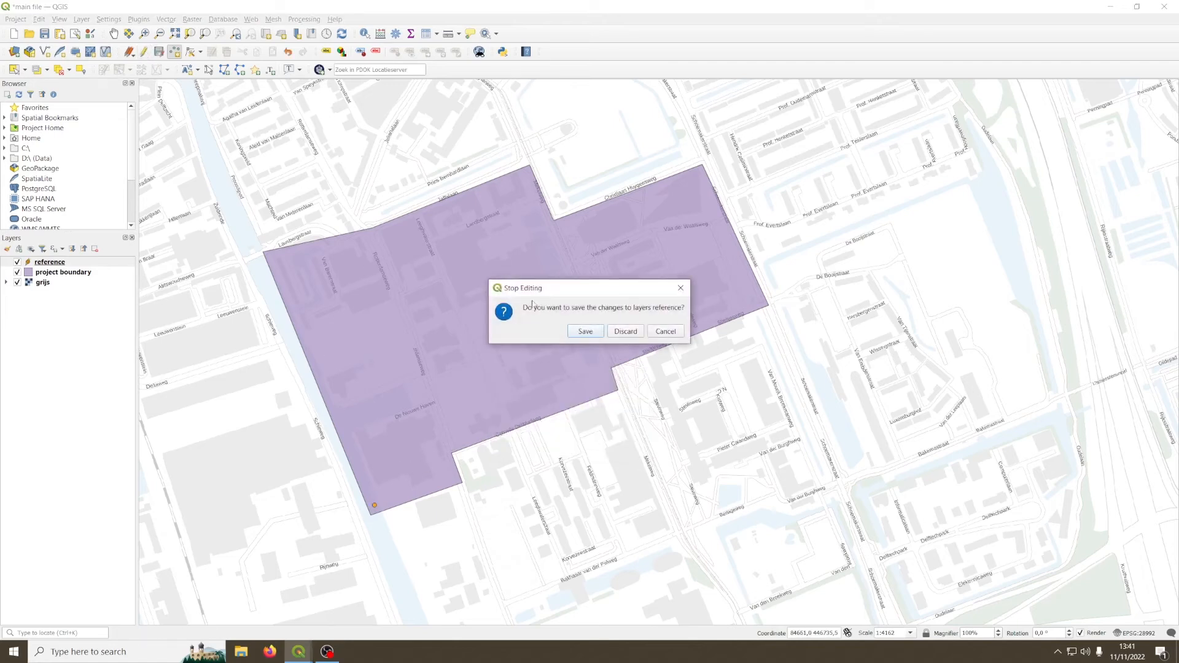
pyautogui.click(585, 332)
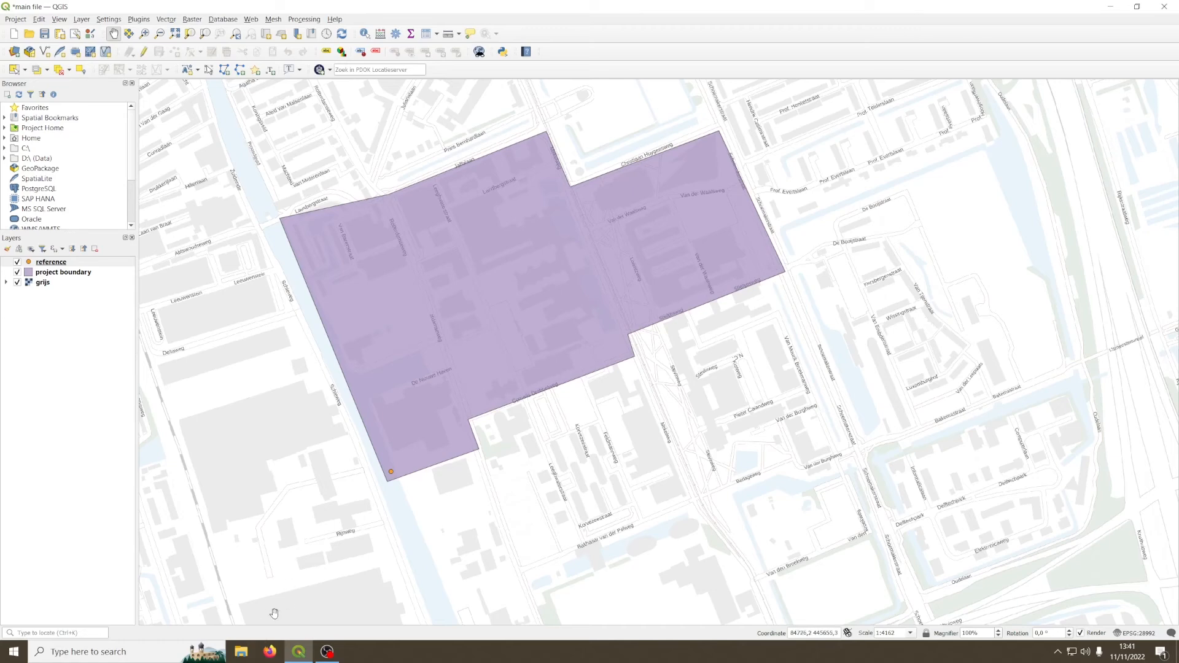
# Step: Switch to Firefox, search for "pdok bgt download" and open PDOK's Basisregistratie Grootschalige Topografie (BGT) Downloads page
pyautogui.click(270, 652)
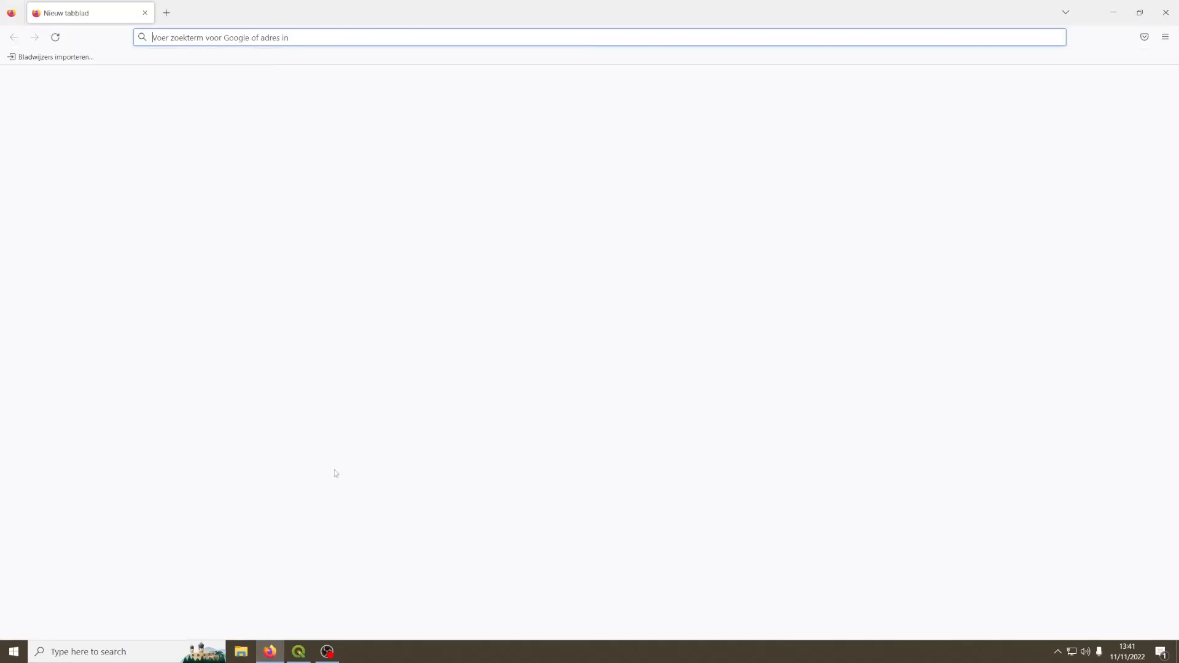
pyautogui.click(218, 37)
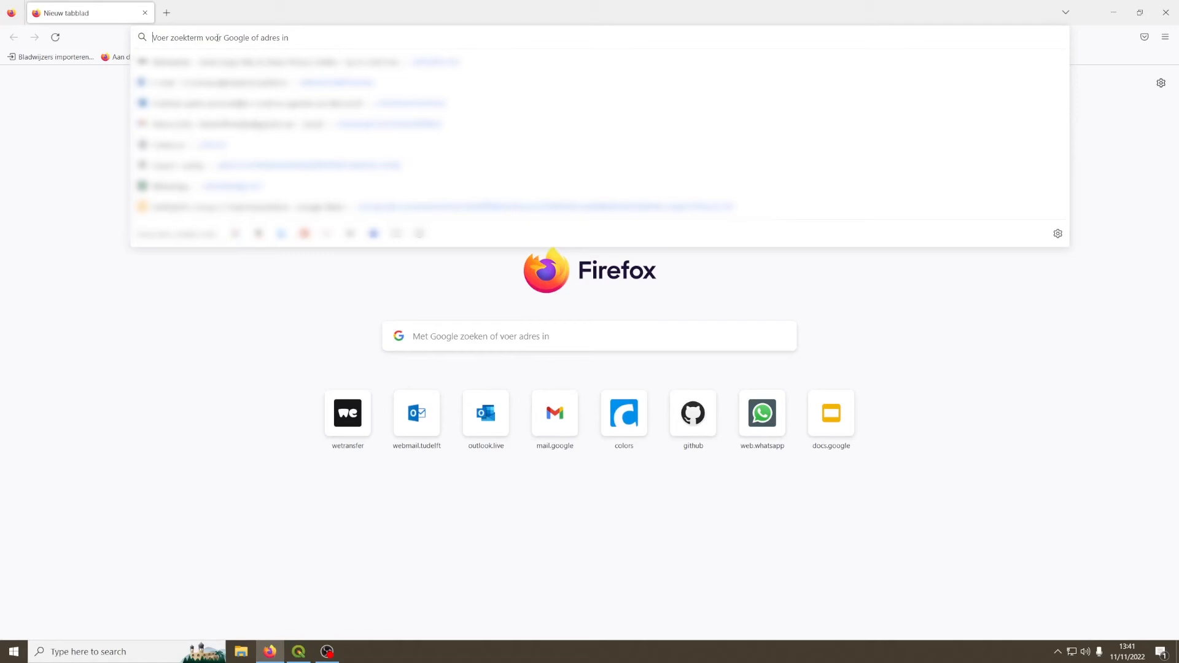
pyautogui.write('pdok')
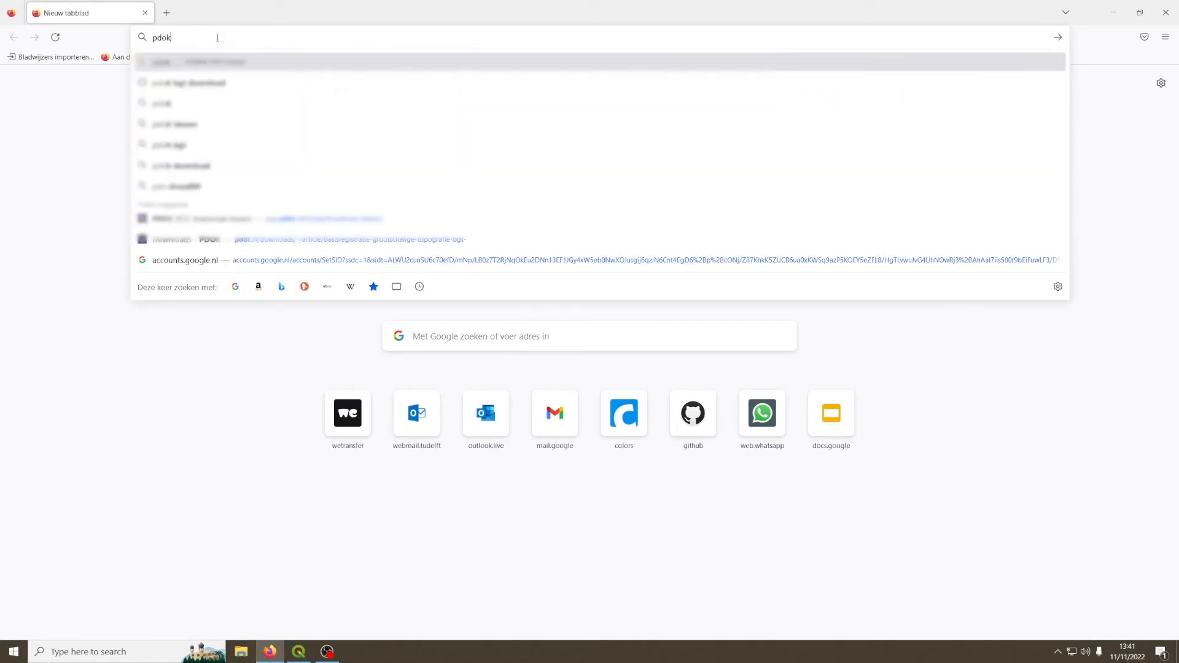
pyautogui.write(' bgt download')
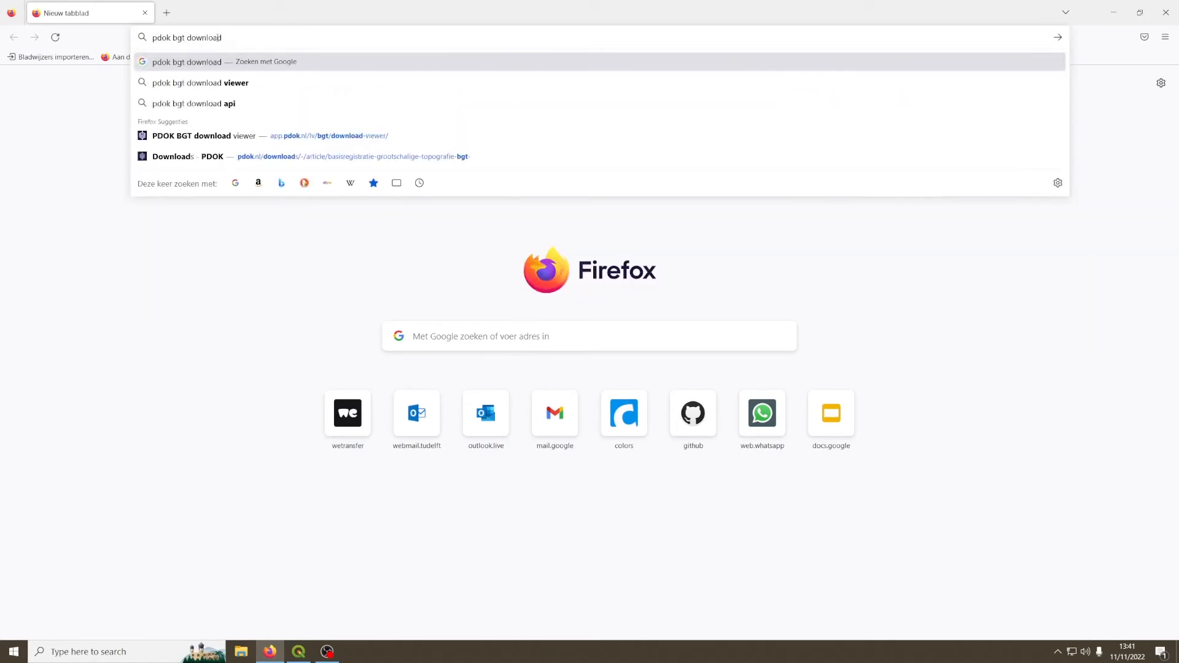
pyautogui.press('Return')
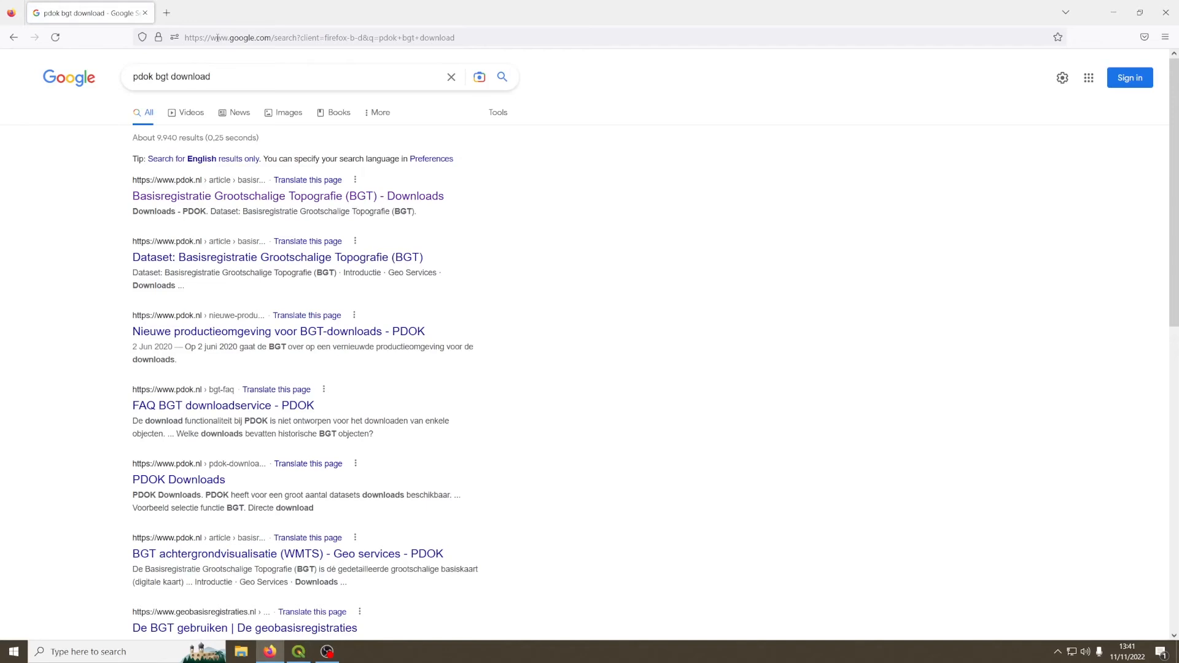
pyautogui.click(252, 197)
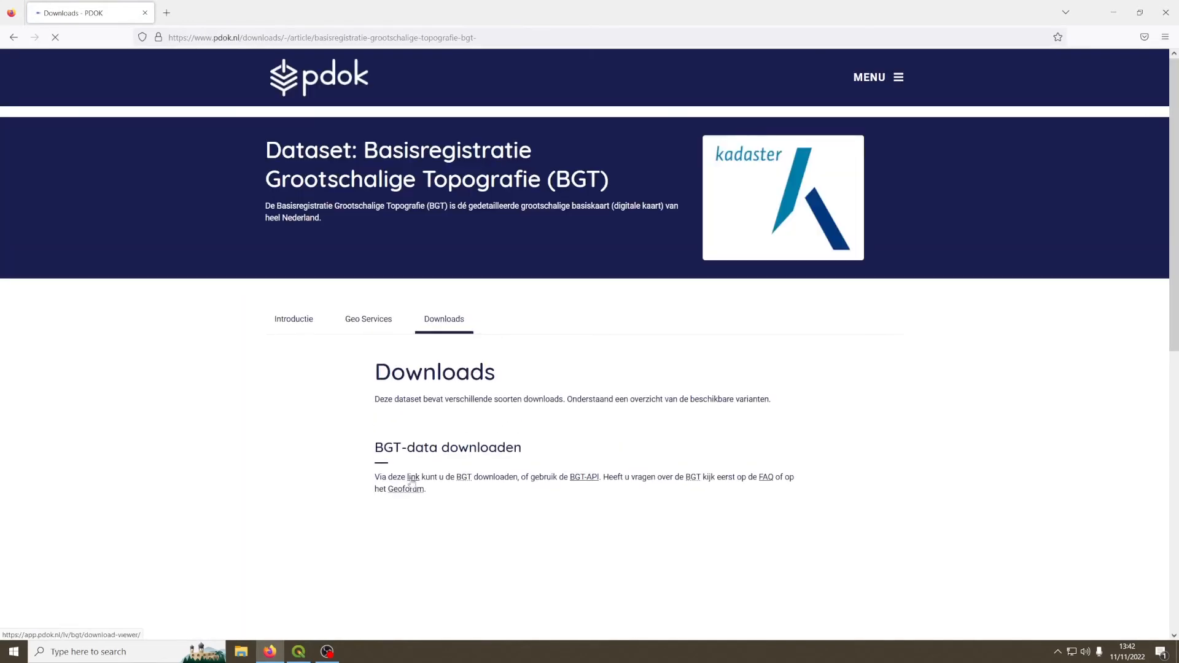
# Step: Open the BGT download viewer from PDOK's Downloads page and dismiss its introductory notice
pyautogui.click(412, 477)
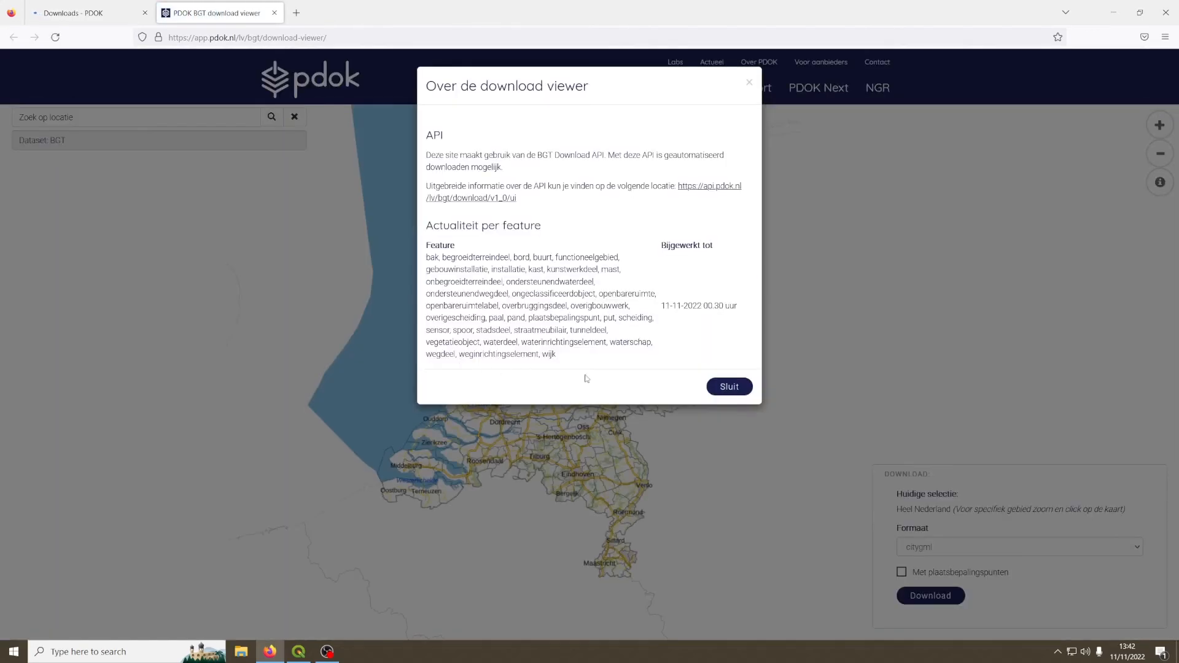
pyautogui.click(729, 386)
# Step: Outline a seven-corner download area on the map around TU-Campus in Delft, reaching from Bedrijventerrein Zuideinde to the Kruithuisweg
pyautogui.scroll(3, 467, 365)
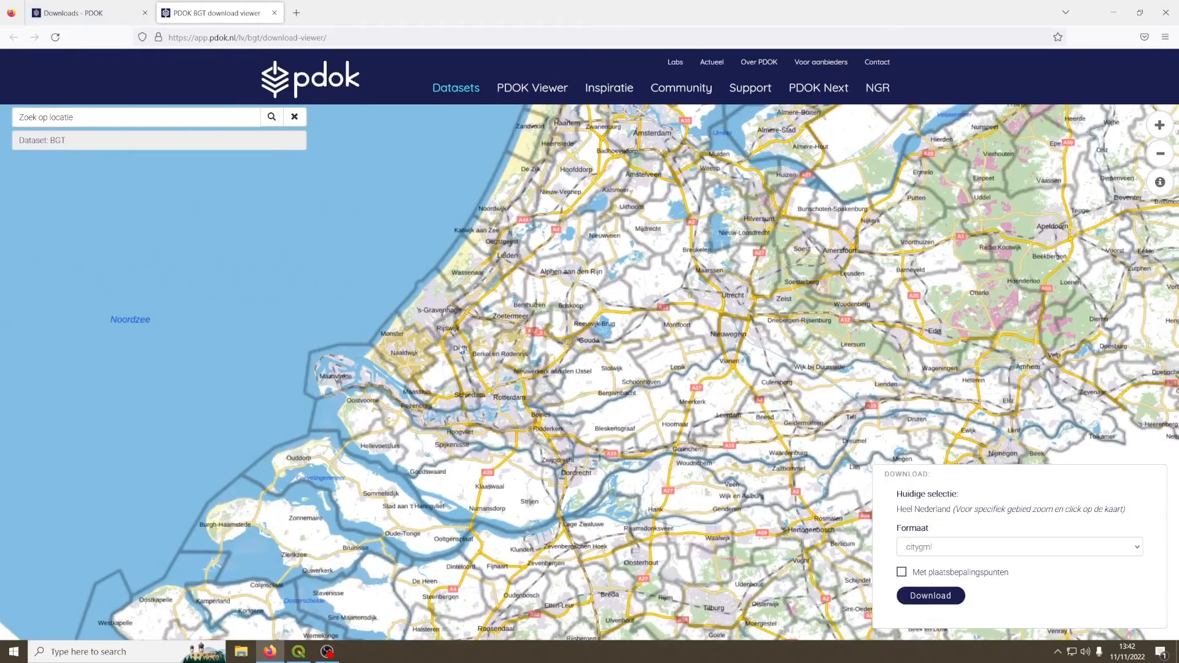
pyautogui.scroll(5, 469, 364)
pyautogui.scroll(4, 475, 366)
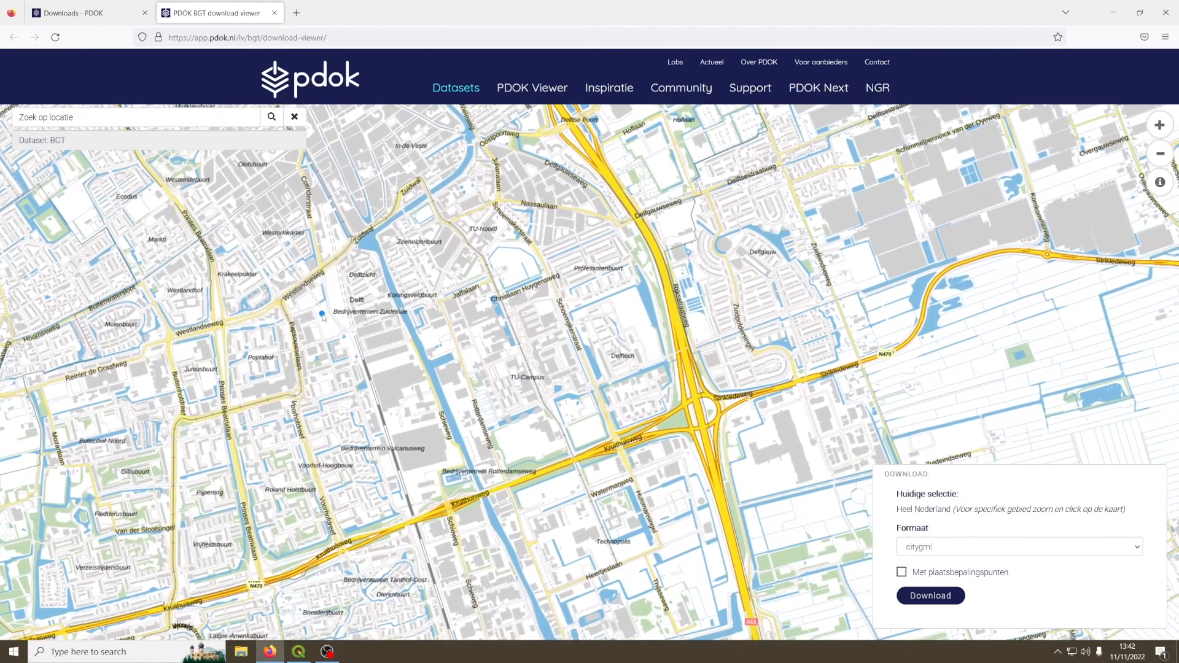
pyautogui.click(321, 314)
pyautogui.click(529, 249)
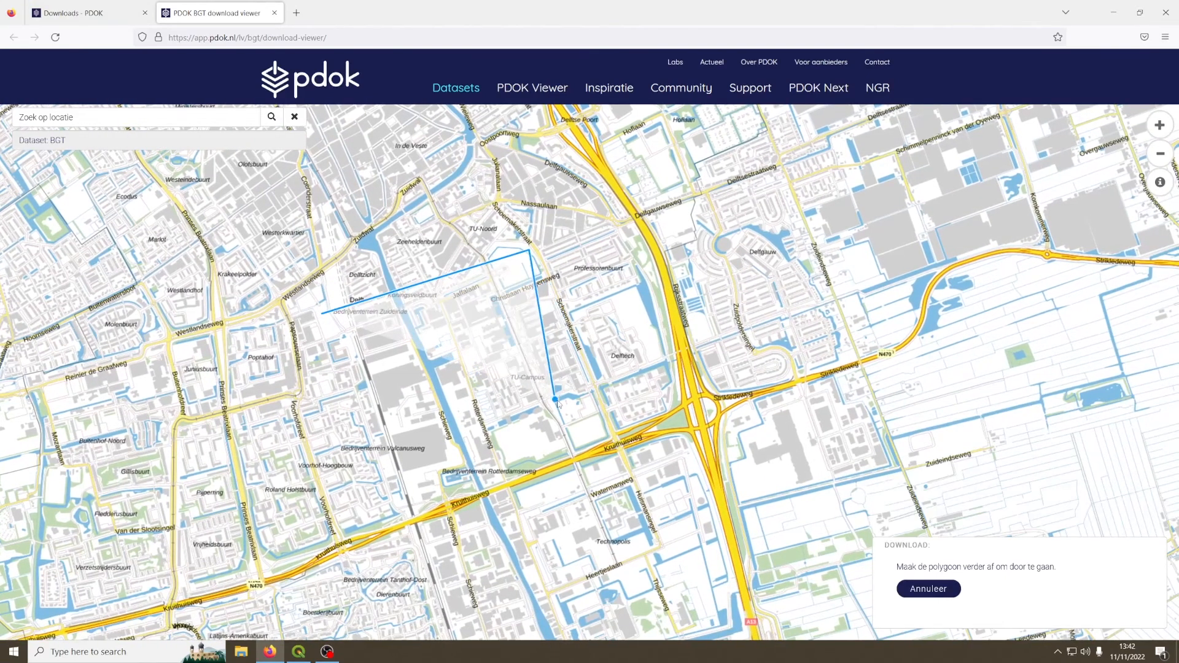
pyautogui.click(590, 293)
pyautogui.click(627, 406)
pyautogui.click(364, 501)
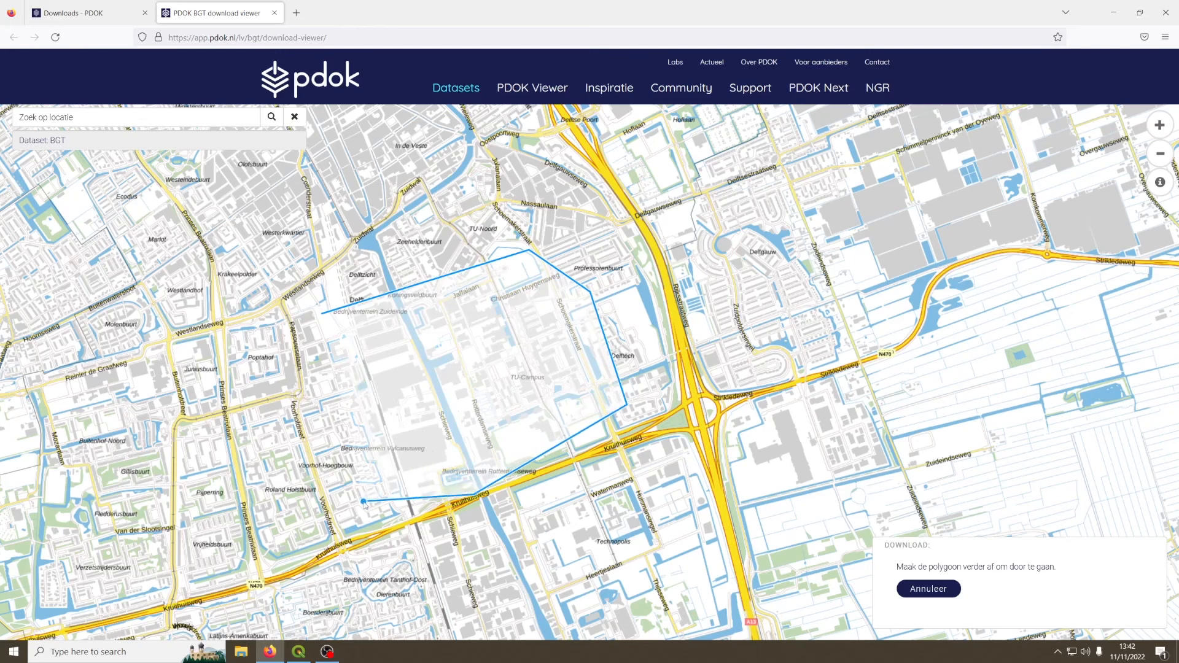
pyautogui.click(325, 393)
pyautogui.click(321, 314)
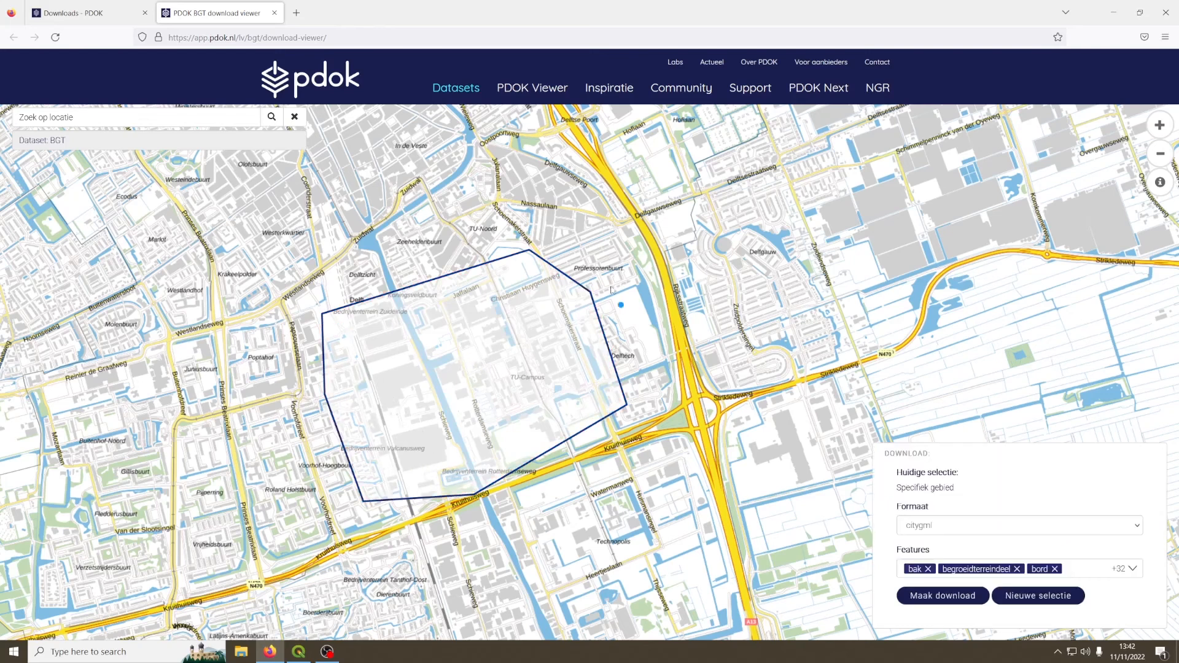
# Step: Generate the citygml extract for the outlined area with the preselected features, download it and show extract.zip in its folder
pyautogui.click(924, 595)
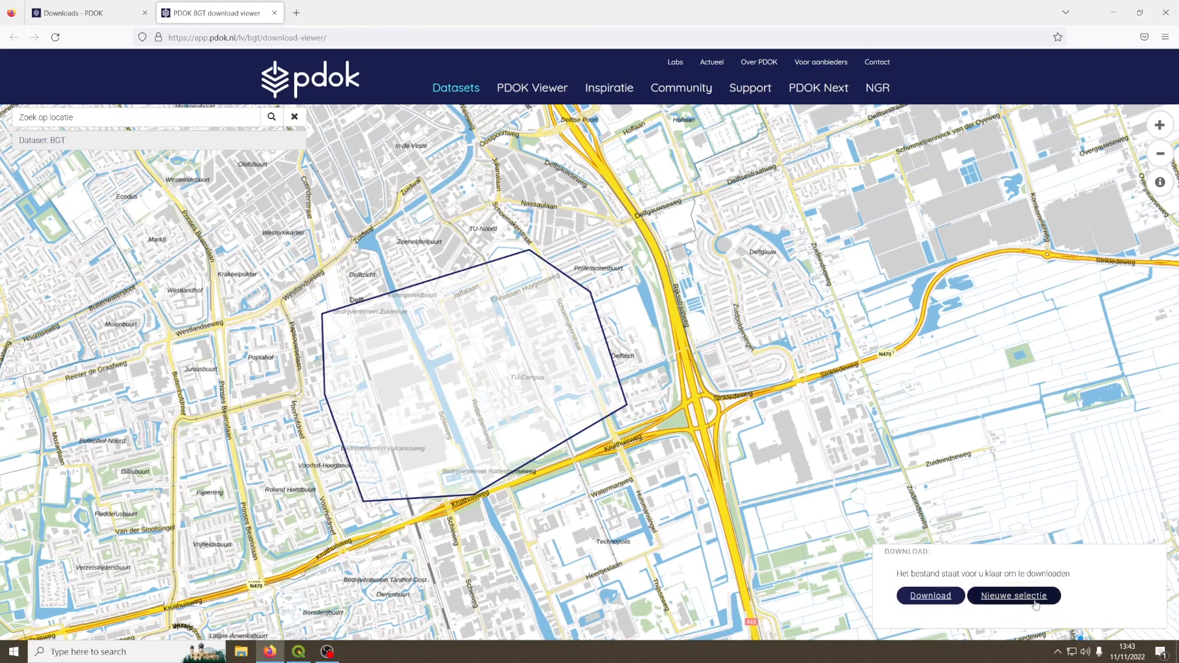
pyautogui.click(926, 600)
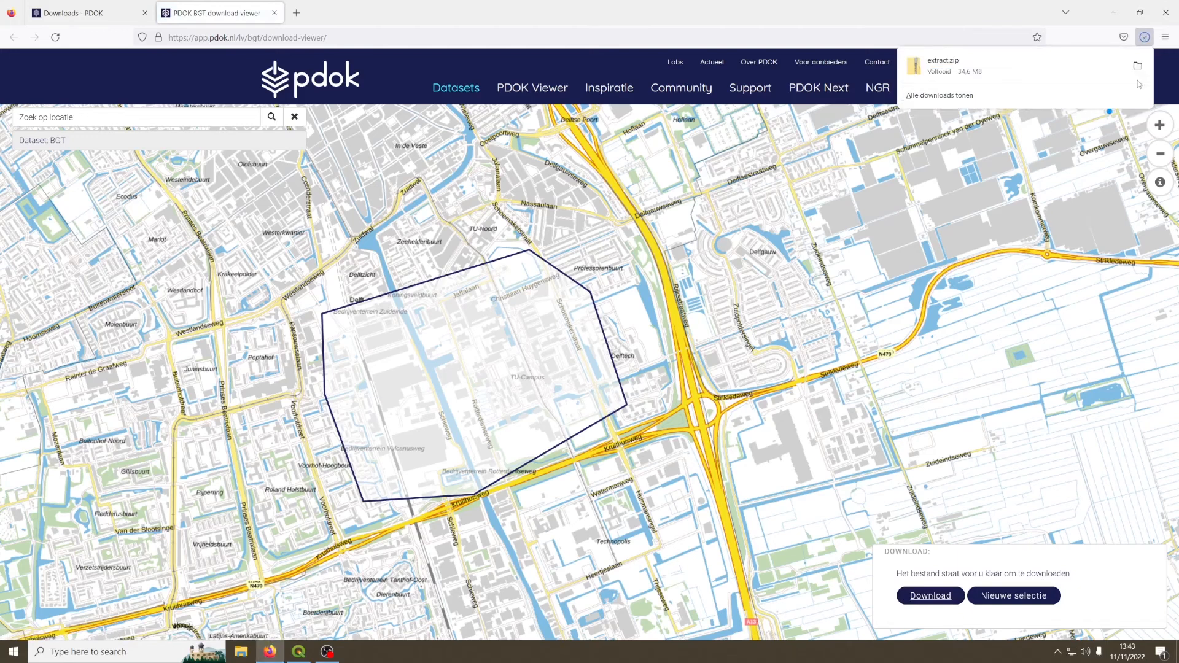
pyautogui.click(1138, 66)
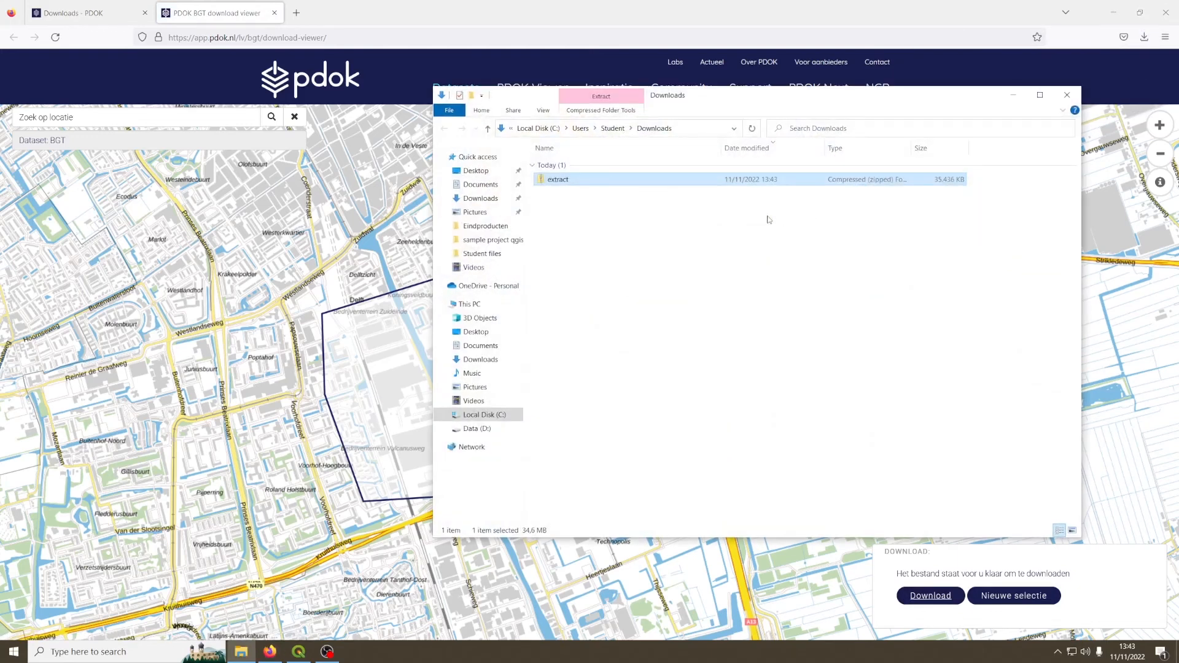
# Step: Extract the downloaded extract archive into the "sample project qgis" folder, and close both folder windows and the browser
pyautogui.moveTo(680, 113); pyautogui.dragTo(532, 152)
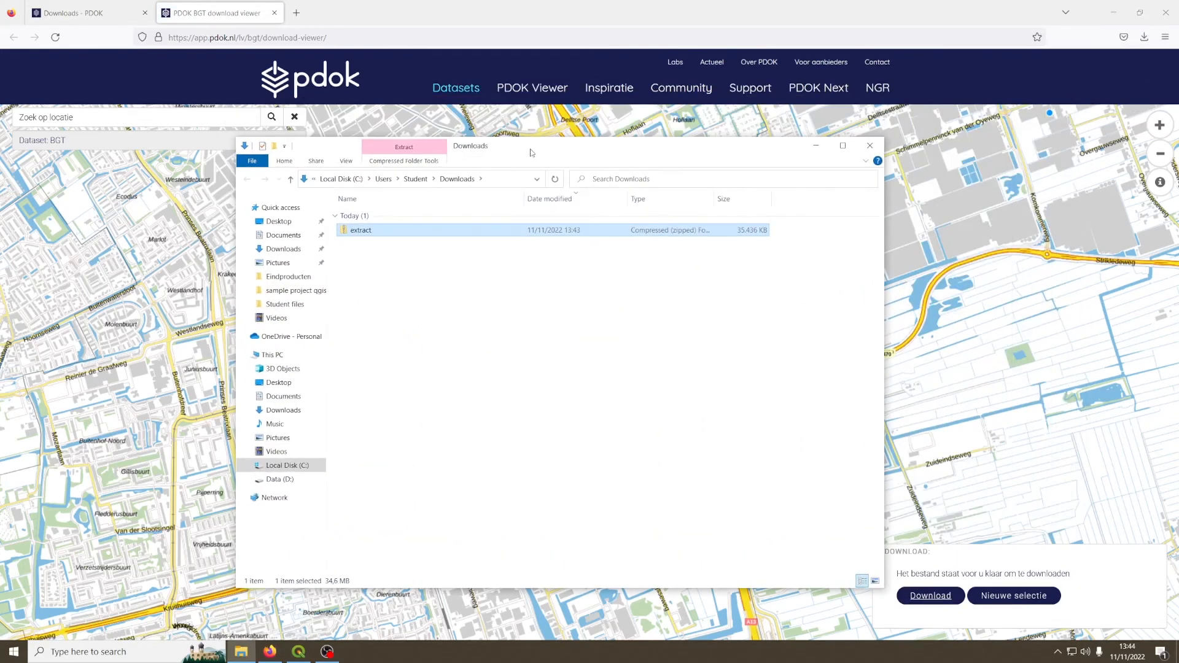
pyautogui.rightClick(361, 233)
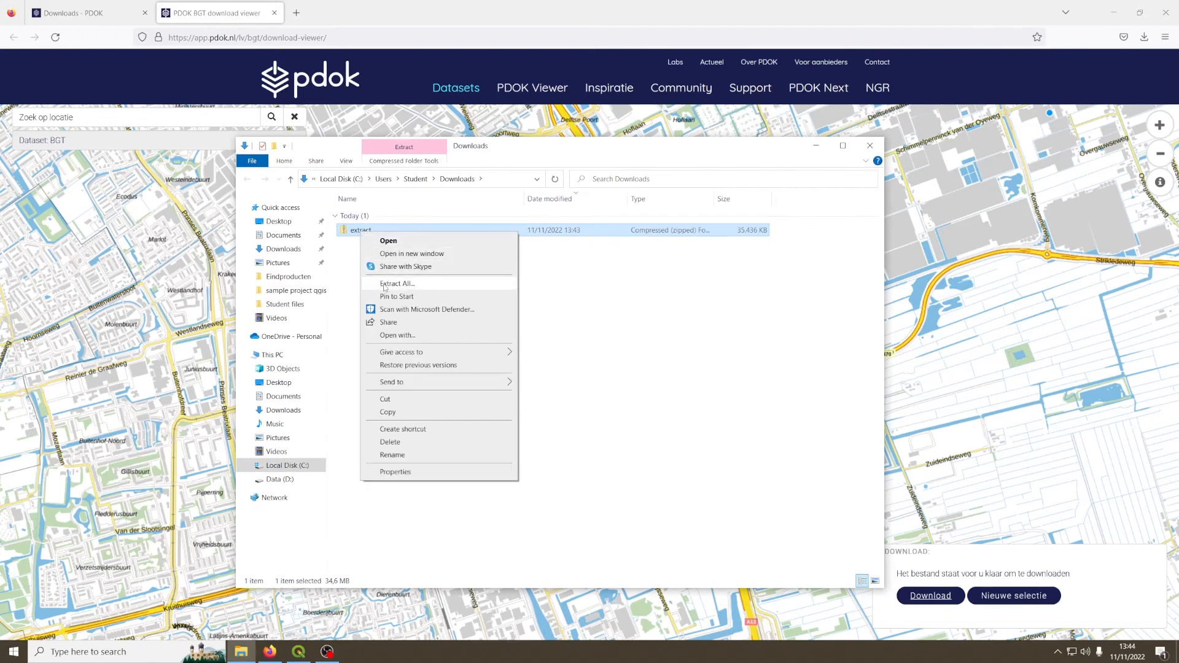
pyautogui.click(412, 286)
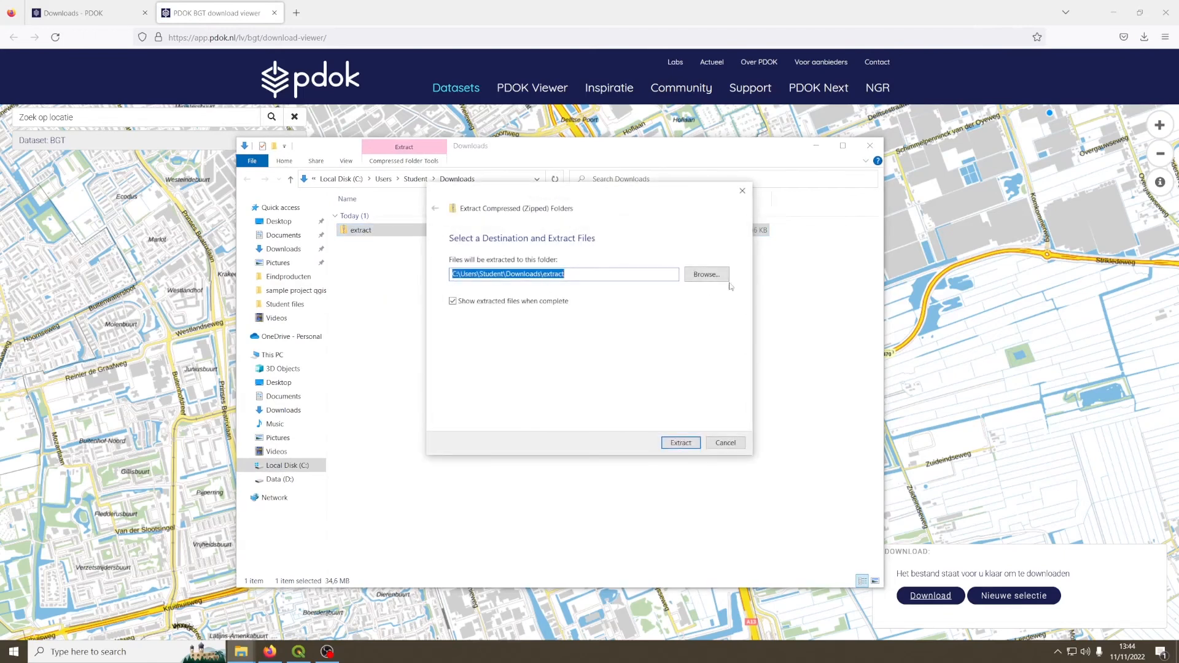
pyautogui.click(707, 275)
pyautogui.click(488, 281)
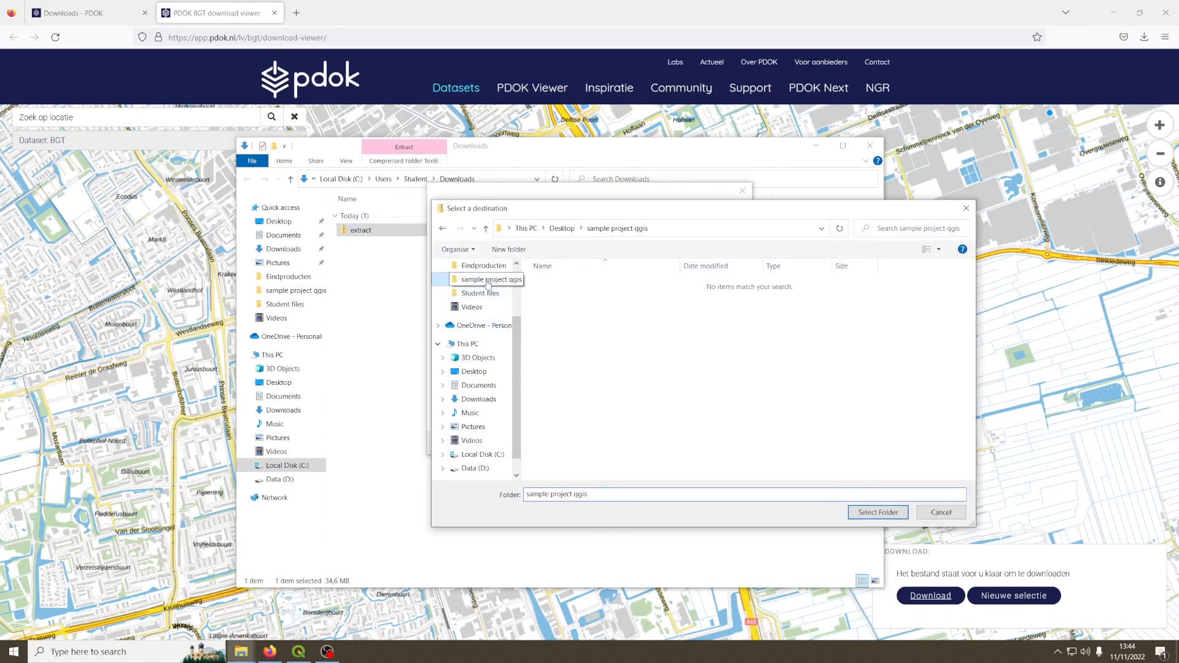
pyautogui.click(879, 513)
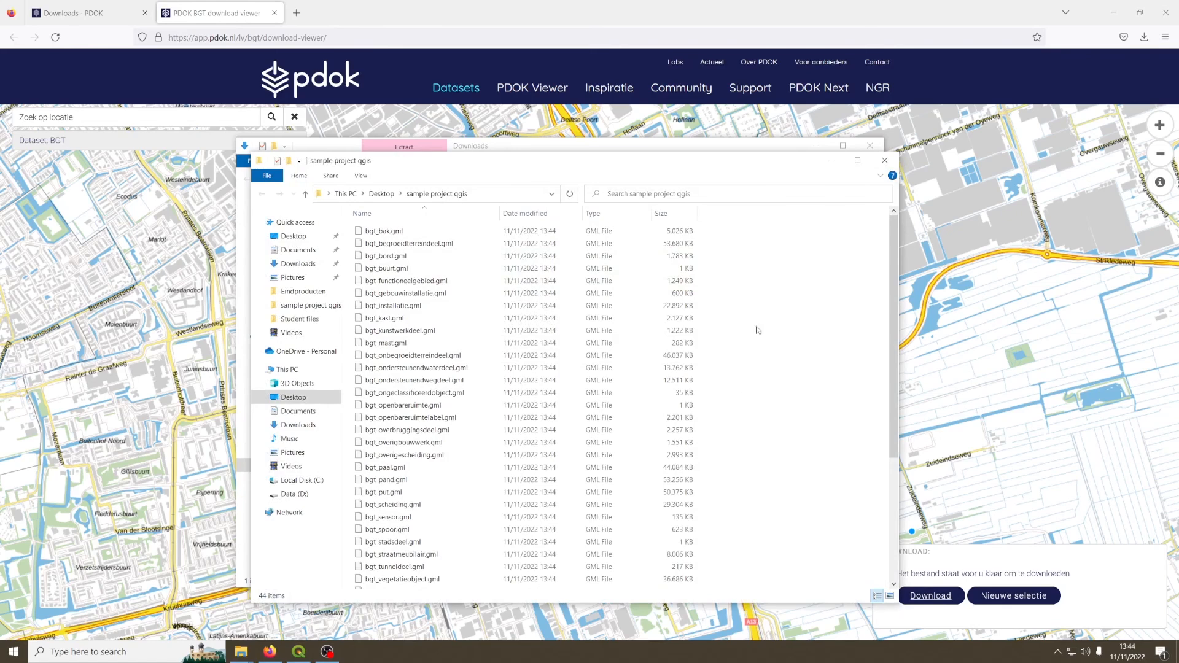
pyautogui.click(885, 160)
pyautogui.click(869, 146)
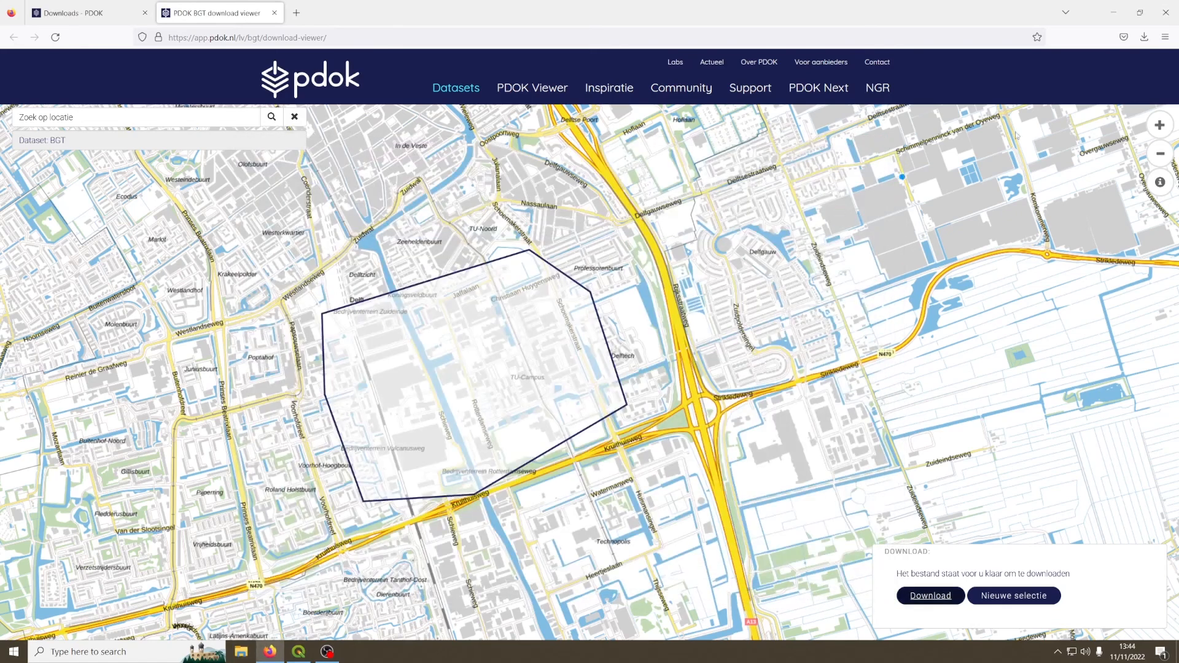
pyautogui.click(1166, 12)
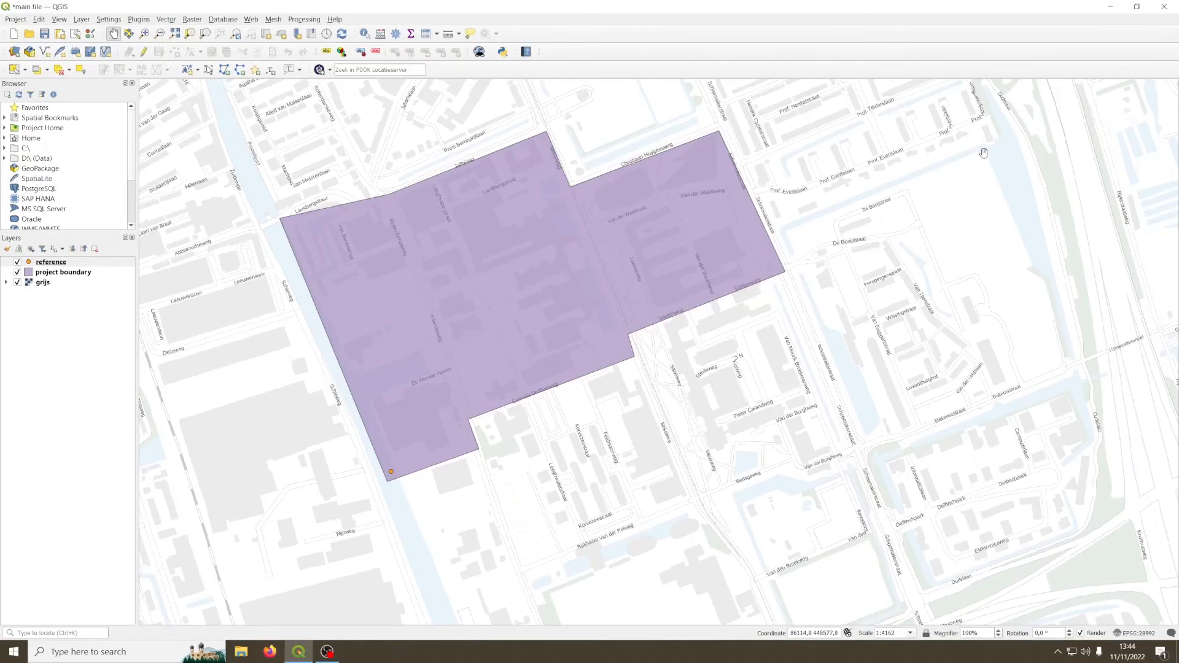
# Step: Bring all GML files from bgt_bak.gml to bgt_wijk.gml in the "sample project qgis" folder into the QGIS layer list
pyautogui.click(242, 653)
pyautogui.click(279, 291)
pyautogui.moveTo(369, 146); pyautogui.dragTo(611, 85)
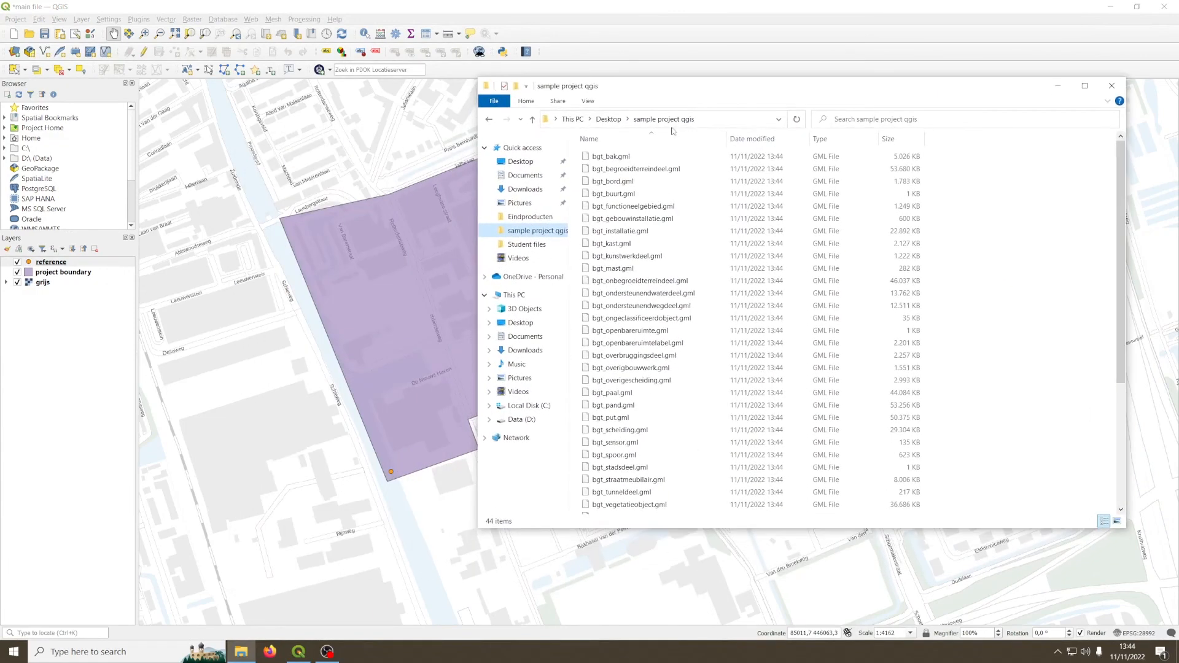
pyautogui.click(618, 158)
pyautogui.scroll(-5, 620, 276)
pyautogui.keyDown('shift'); pyautogui.click(624, 398); pyautogui.keyUp('shift')
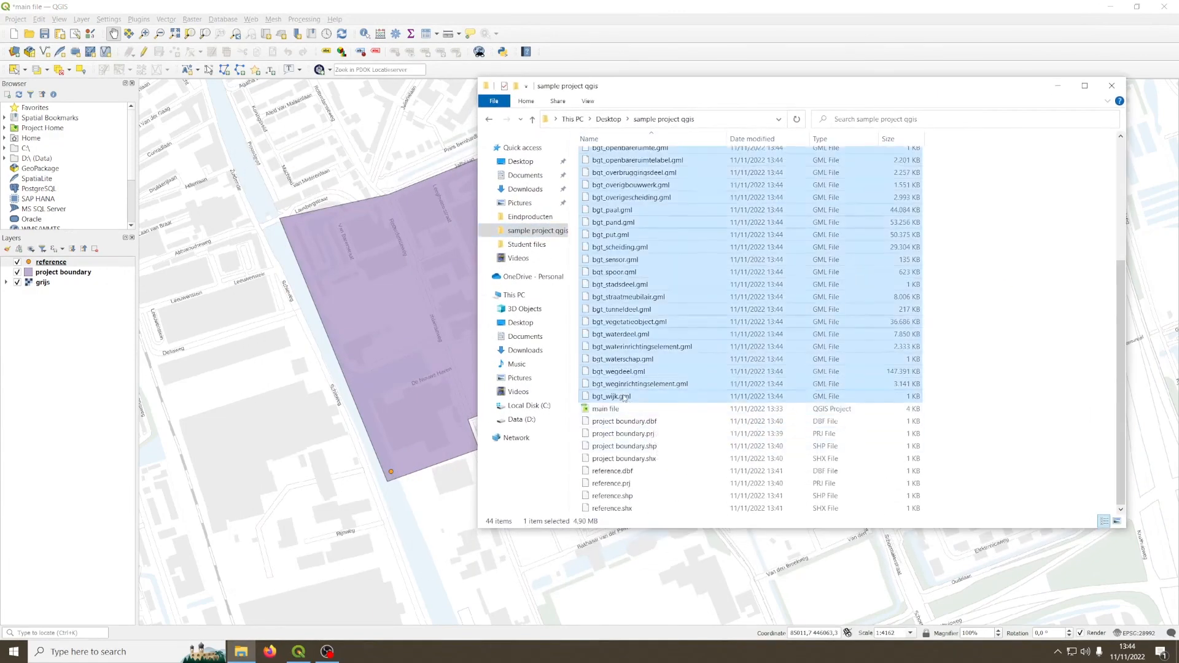
pyautogui.moveTo(624, 398); pyautogui.dragTo(61, 359)
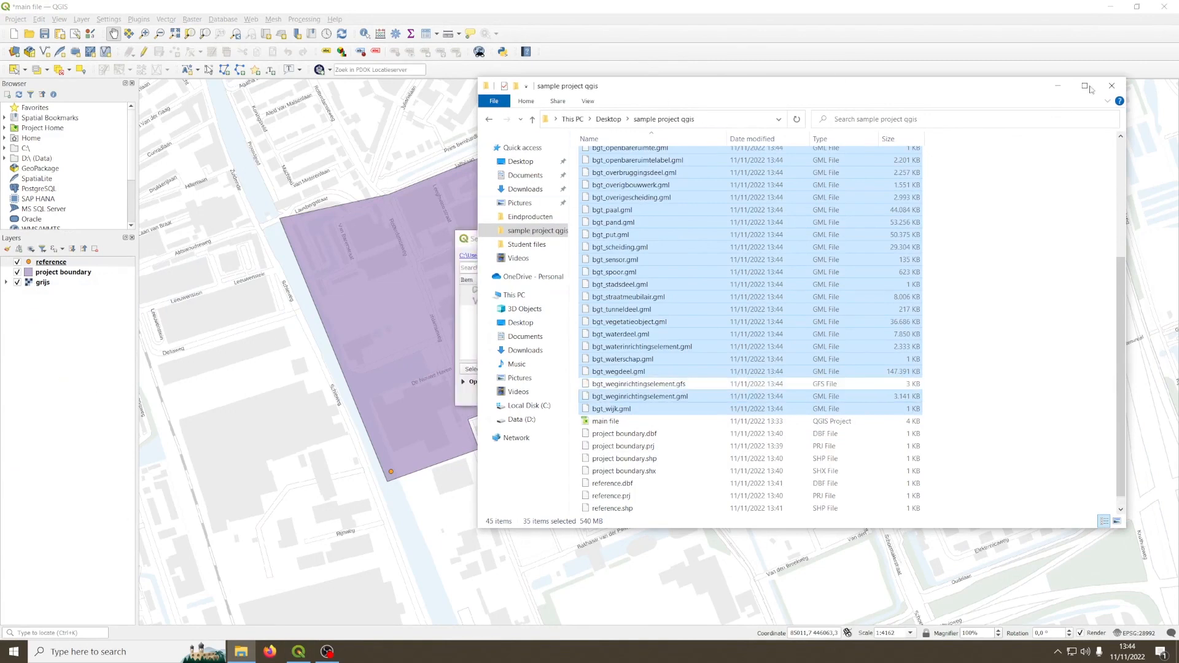
# Step: Close the folder window and add all offered sublayers of bgt_weginrichtingselement and the other multi-geometry BGT files to the project
pyautogui.click(1111, 86)
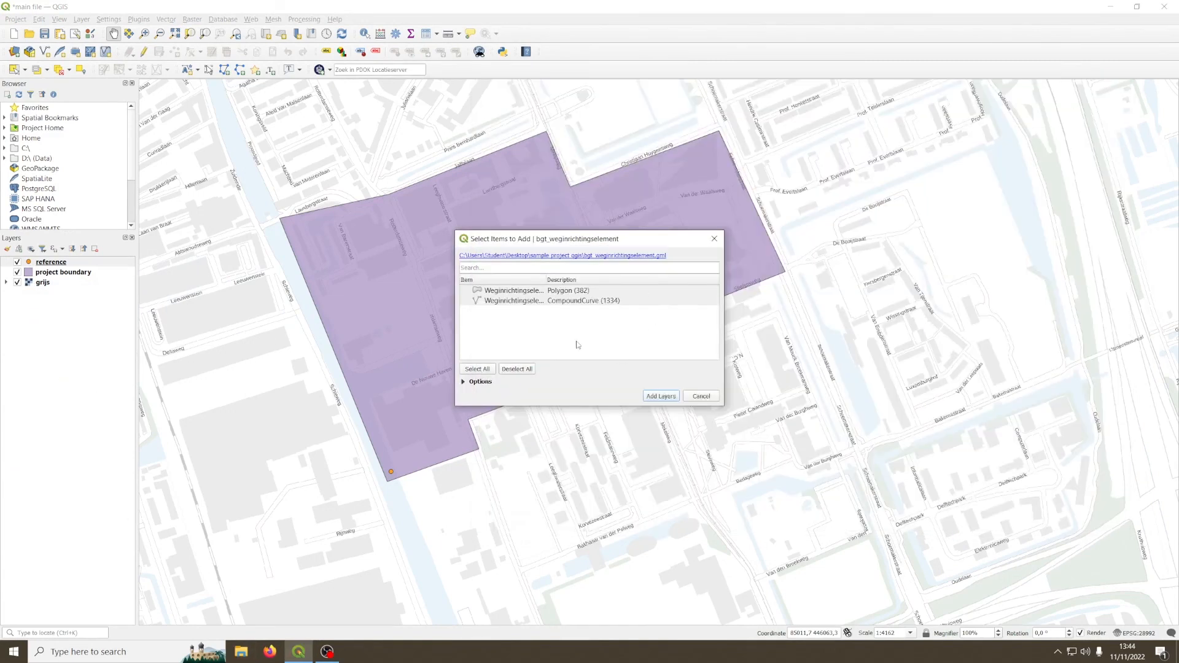
pyautogui.click(666, 398)
pyautogui.click(663, 399)
pyautogui.click(665, 398)
pyautogui.click(665, 398)
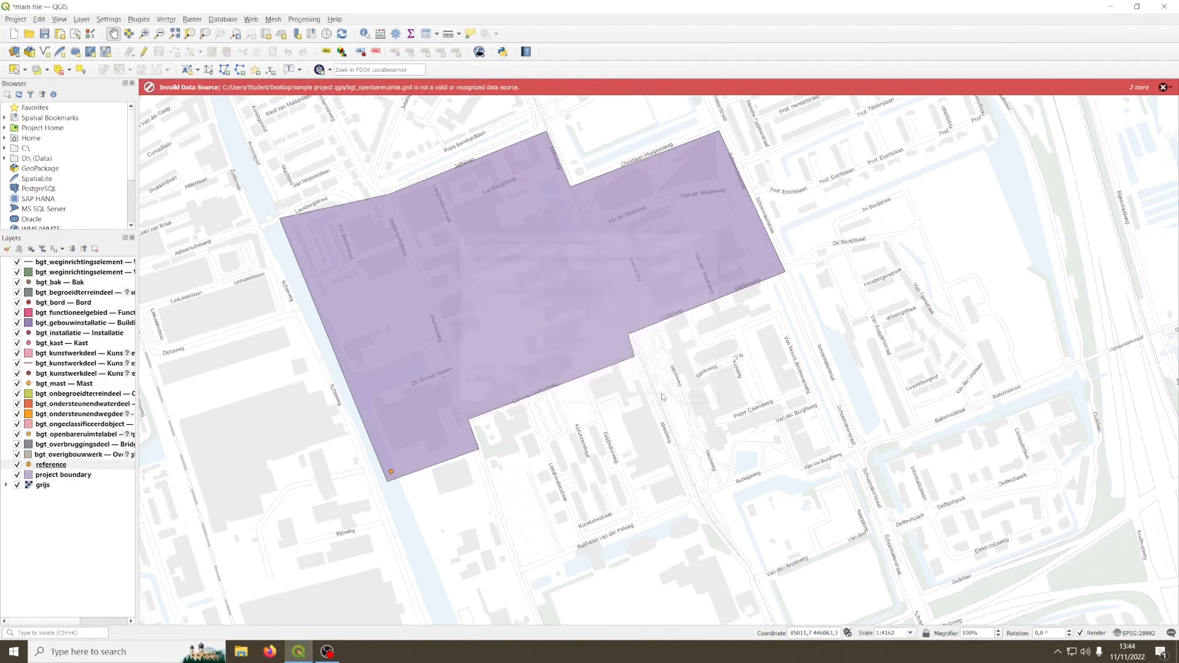
pyautogui.click(663, 396)
pyautogui.click(663, 397)
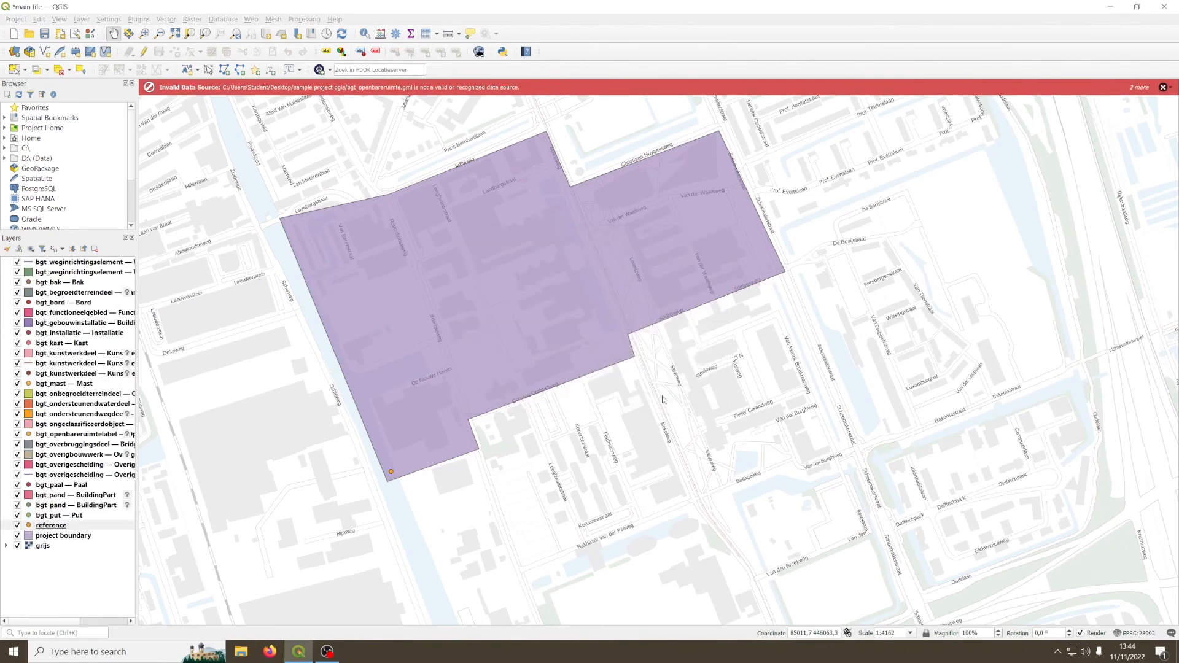
pyautogui.click(663, 398)
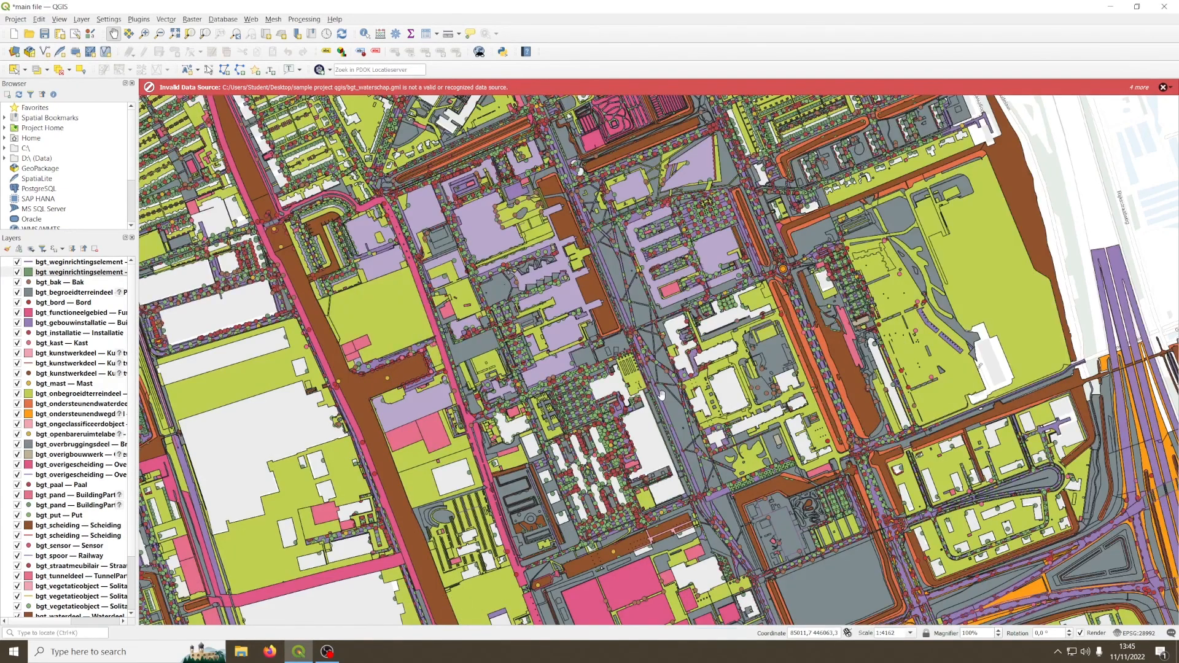
pyautogui.moveTo(662, 395); pyautogui.dragTo(644, 395)
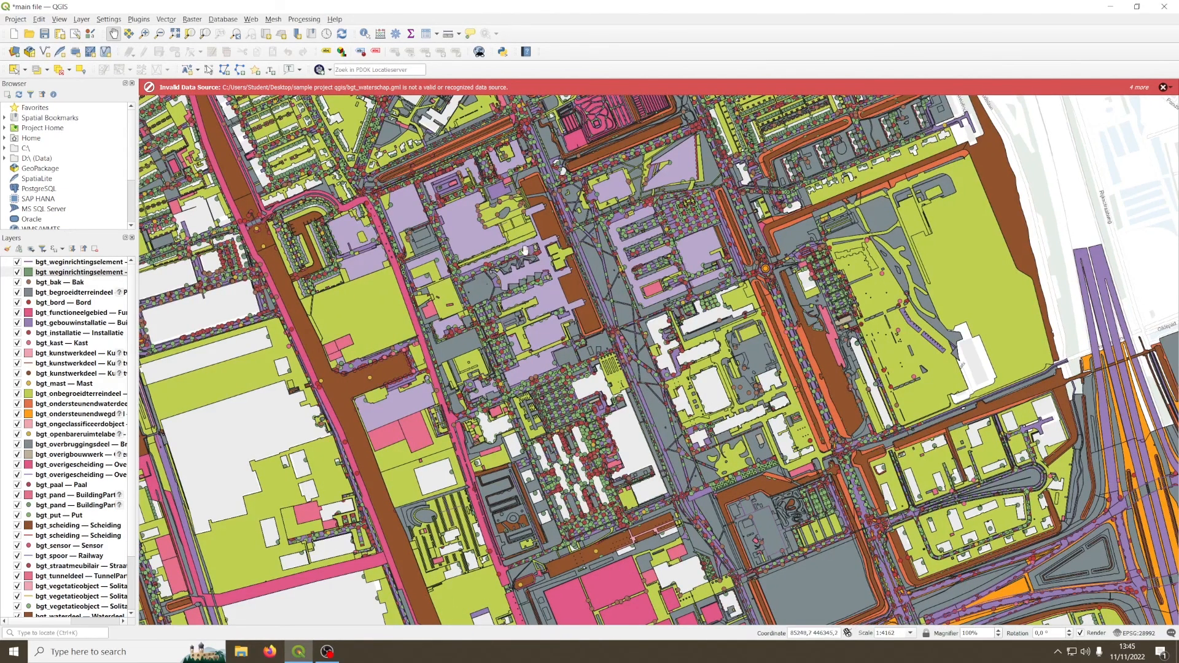
pyautogui.scroll(-2, 549, 310)
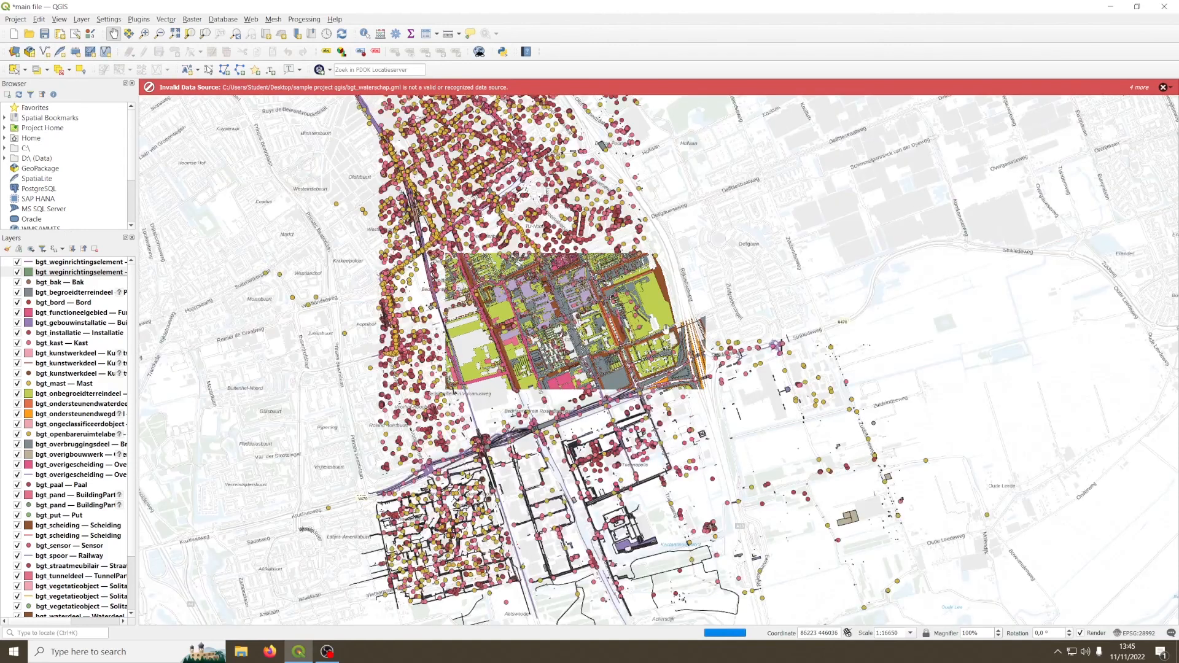
pyautogui.moveTo(666, 327); pyautogui.dragTo(617, 300)
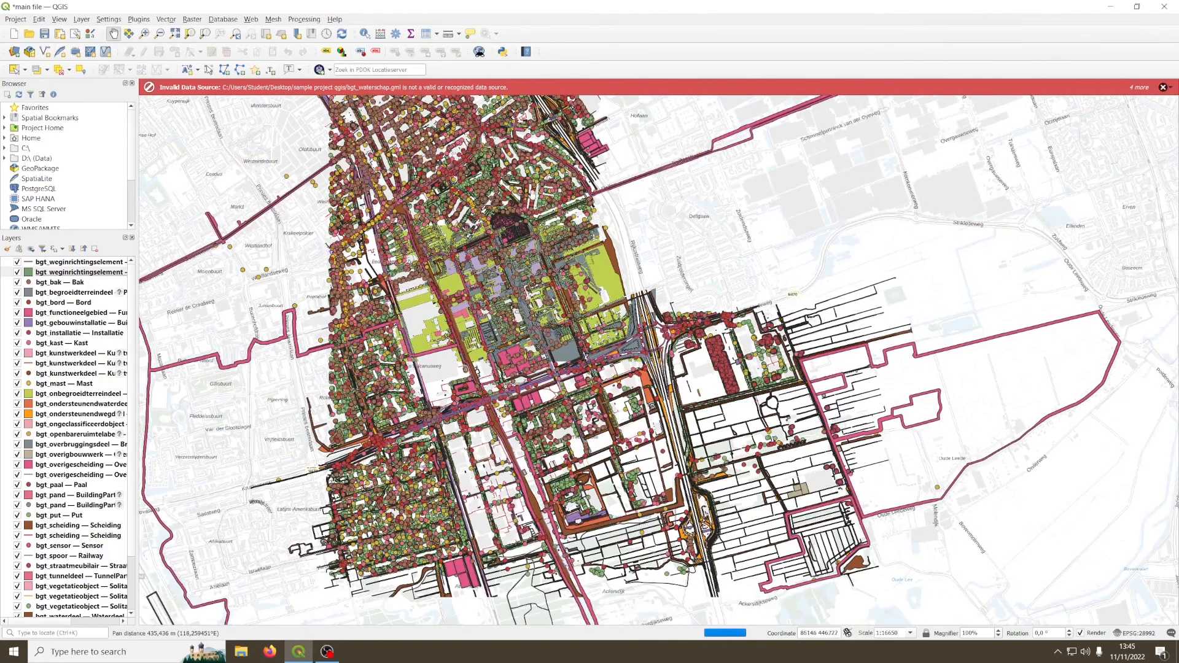